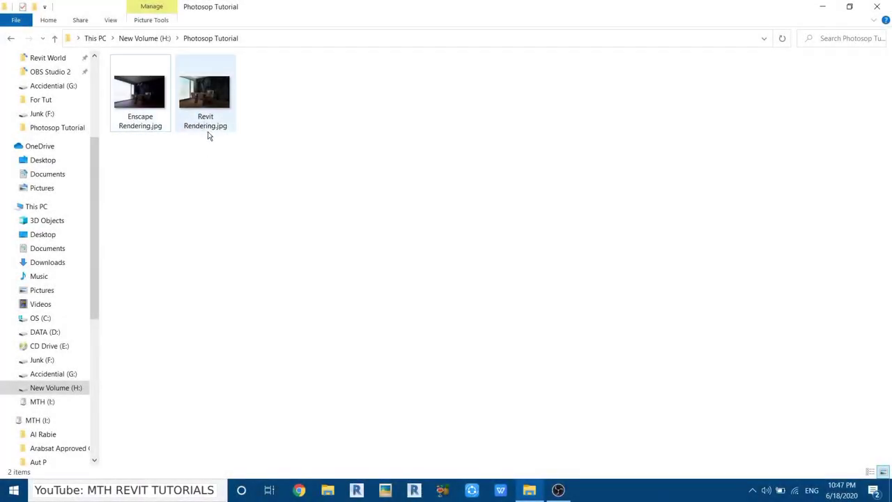
# Open Revit Rendering.jpg and examine its glazing, pendant lamps, dark wall panels and dining furniture up close, and close it
pyautogui.doubleClick(207, 111)
pyautogui.scroll(2, 384, 195)
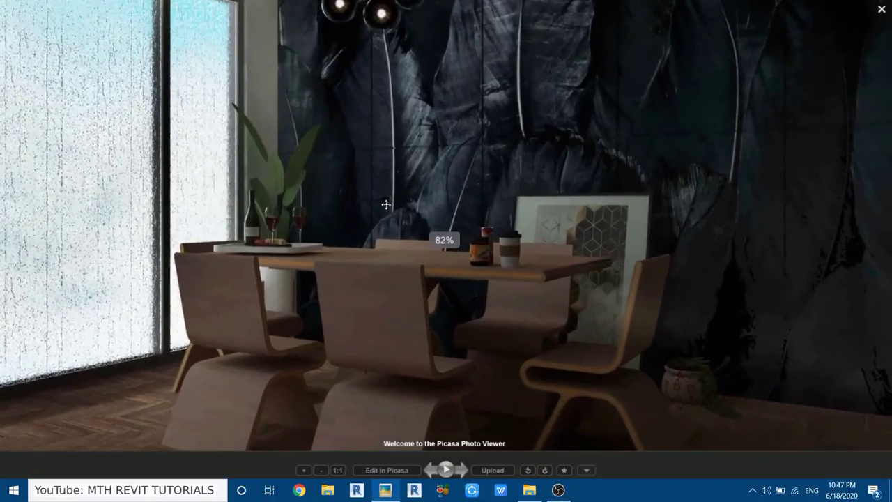
pyautogui.moveTo(384, 195); pyautogui.dragTo(566, 187)
pyautogui.moveTo(457, 134); pyautogui.dragTo(374, 314)
pyautogui.scroll(3, 405, 309)
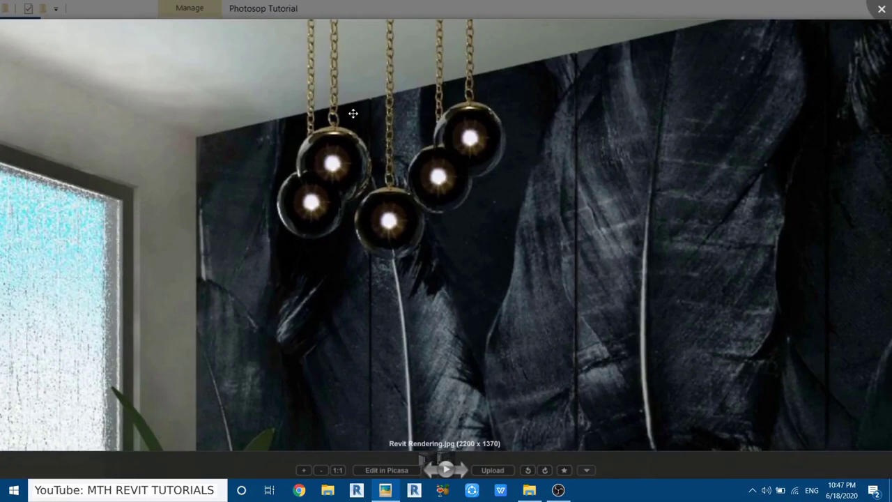
pyautogui.moveTo(463, 339); pyautogui.dragTo(329, 36)
pyautogui.scroll(-3, 337, 277)
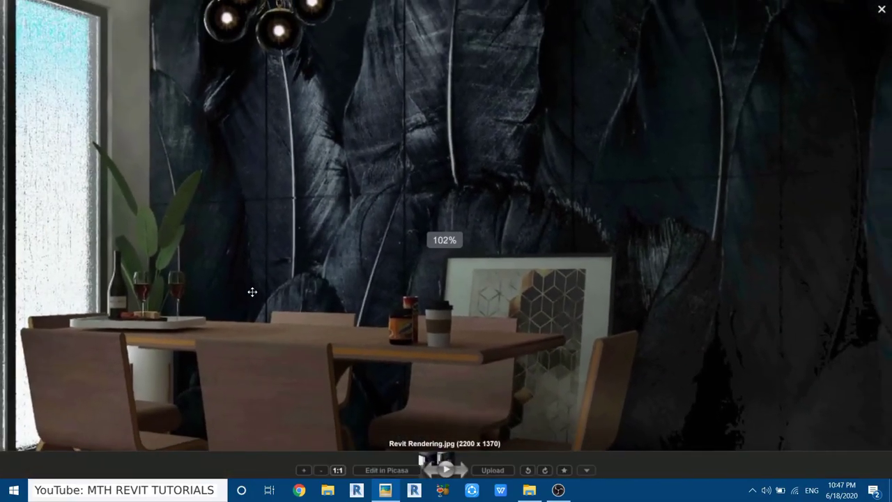
pyautogui.moveTo(253, 293); pyautogui.dragTo(388, 256)
pyautogui.scroll(-2, 388, 256)
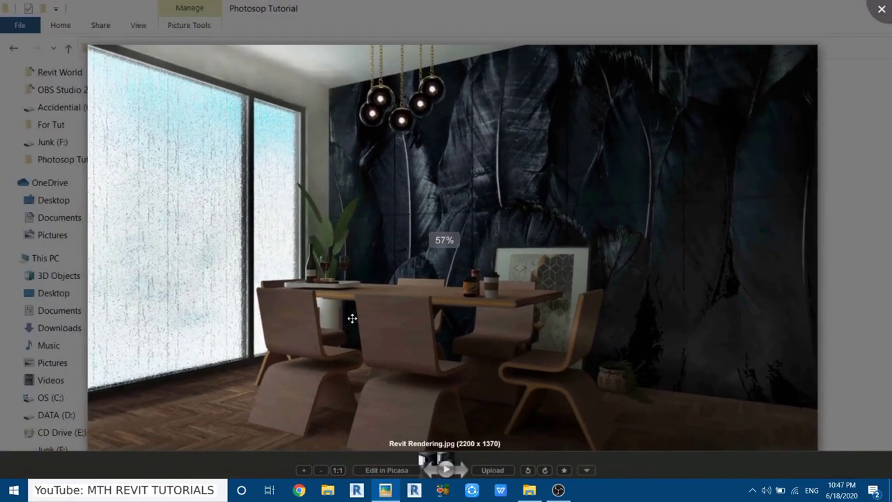
pyautogui.moveTo(353, 314); pyautogui.dragTo(341, 283)
pyautogui.scroll(3, 464, 225)
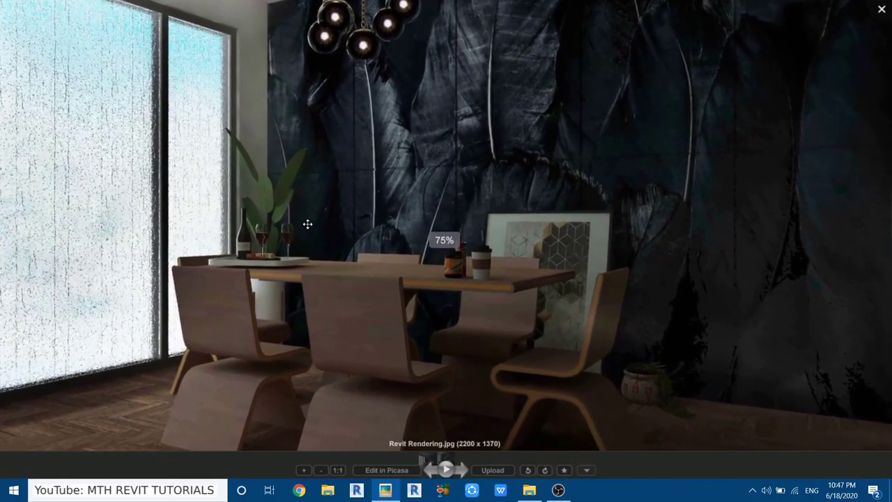
pyautogui.moveTo(309, 223); pyautogui.dragTo(319, 125)
pyautogui.scroll(2, 372, 136)
pyautogui.moveTo(372, 137); pyautogui.dragTo(374, 235)
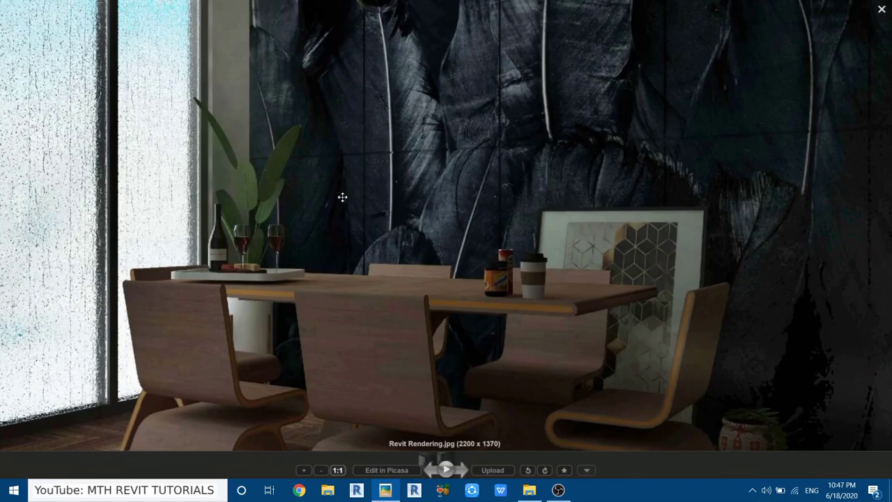
pyautogui.moveTo(312, 223); pyautogui.dragTo(392, 433)
pyautogui.moveTo(642, 153); pyautogui.dragTo(488, 200)
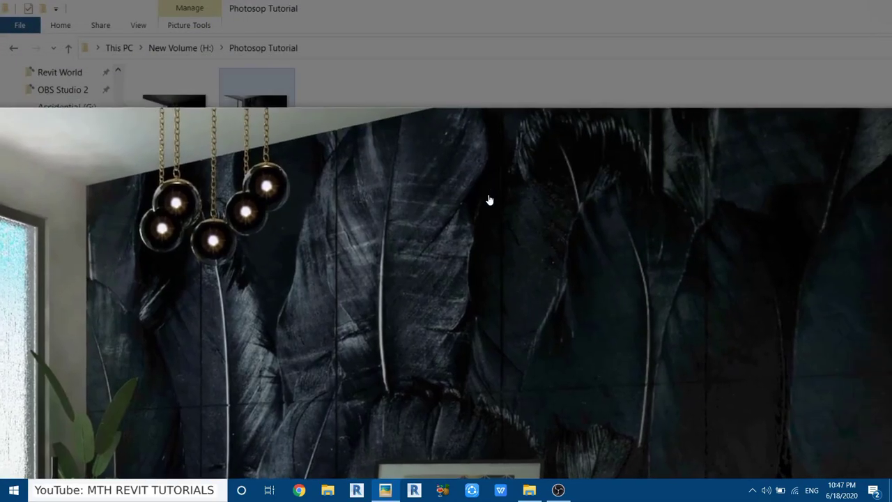
pyautogui.click(879, 10)
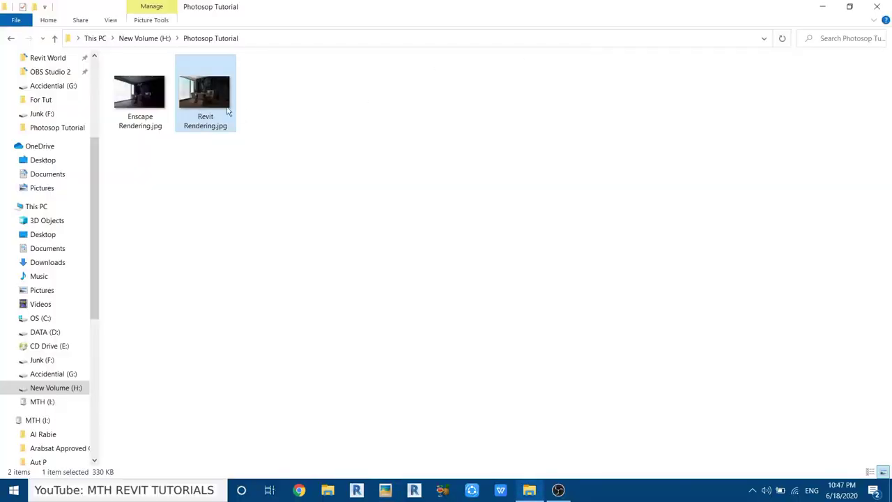
# Open Enscape Rendering.jpg and examine the frosted window glass and the snowy view behind it at several magnifications
pyautogui.doubleClick(138, 117)
pyautogui.scroll(4, 218, 159)
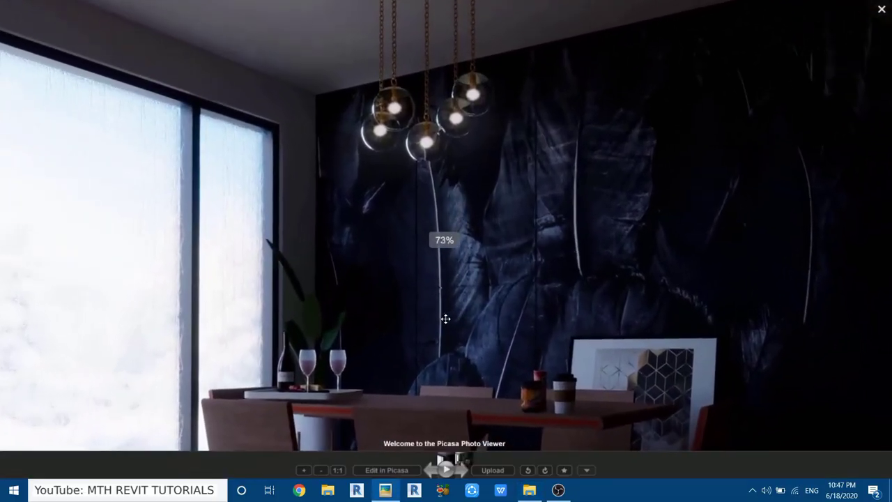
pyautogui.moveTo(445, 319); pyautogui.dragTo(348, 123)
pyautogui.moveTo(448, 185); pyautogui.dragTo(313, 226)
pyautogui.scroll(-1, 550, 293)
pyautogui.scroll(-3, 551, 293)
pyautogui.scroll(4, 210, 268)
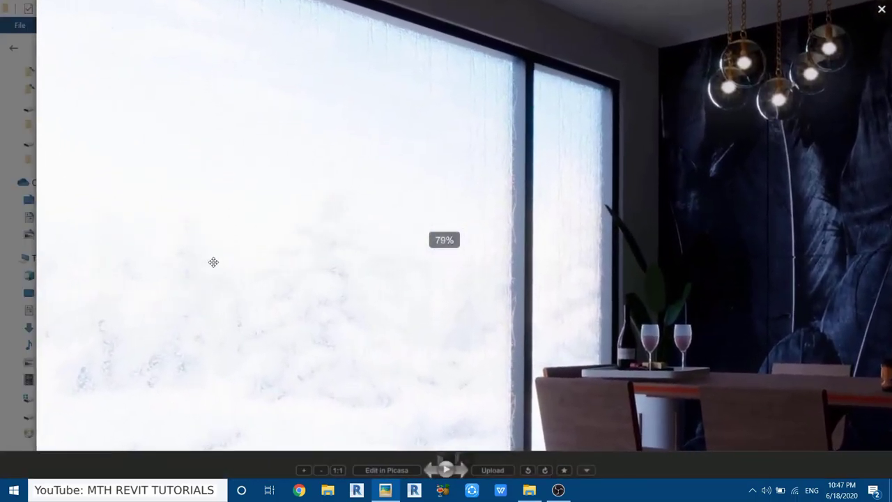
pyautogui.scroll(1, 213, 259)
pyautogui.moveTo(210, 203); pyautogui.dragTo(202, 293)
pyautogui.scroll(-1, 479, 104)
pyautogui.scroll(-1, 480, 104)
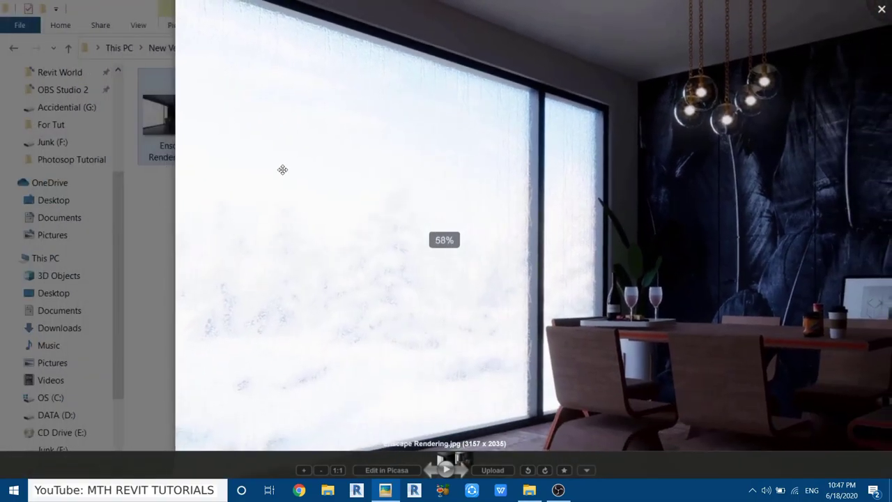
pyautogui.scroll(2, 279, 188)
pyautogui.scroll(4, 317, 187)
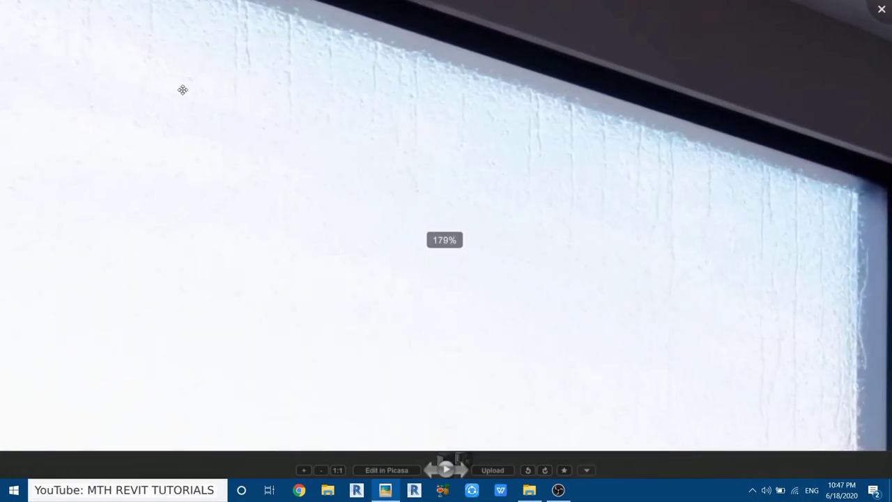
pyautogui.scroll(-3, 313, 299)
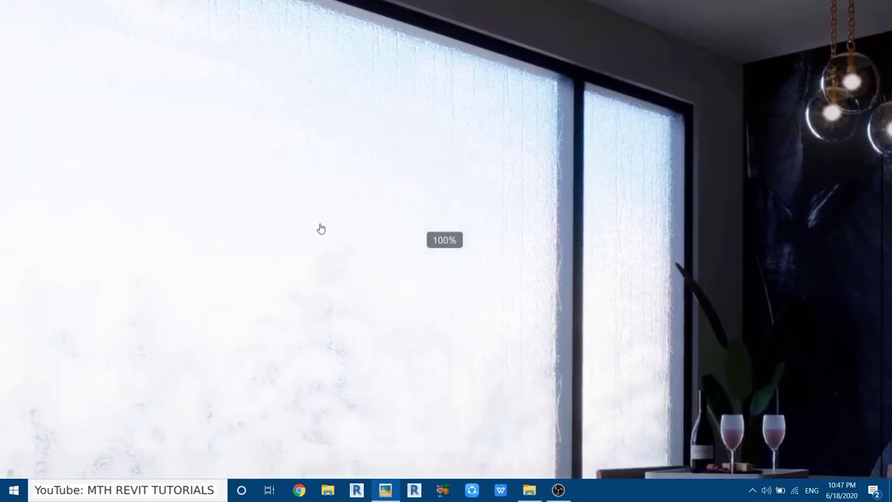
pyautogui.scroll(-3, 458, 289)
# Examine the dining furniture, pendant lamps and dark wall of the Enscape rendering, and close the image
pyautogui.moveTo(557, 299); pyautogui.dragTo(293, 212)
pyautogui.moveTo(479, 372); pyautogui.dragTo(355, 402)
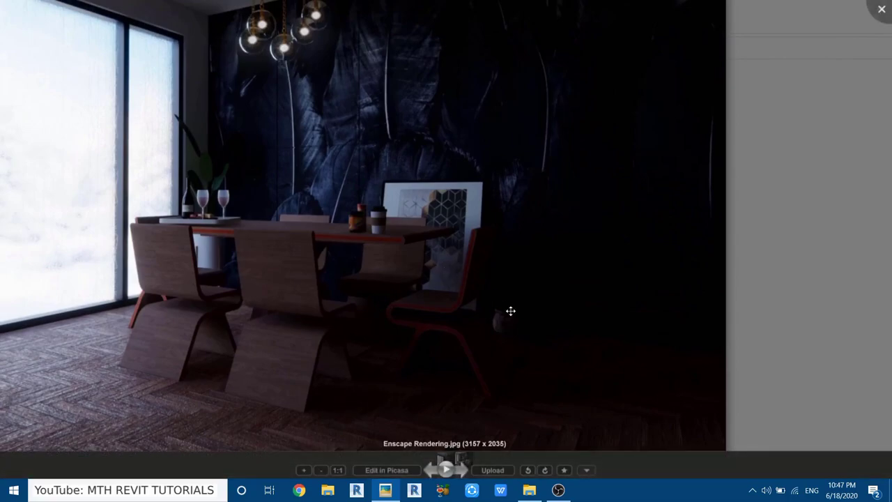
pyautogui.moveTo(561, 231); pyautogui.dragTo(733, 276)
pyautogui.scroll(3, 594, 306)
pyautogui.moveTo(509, 172); pyautogui.dragTo(478, 294)
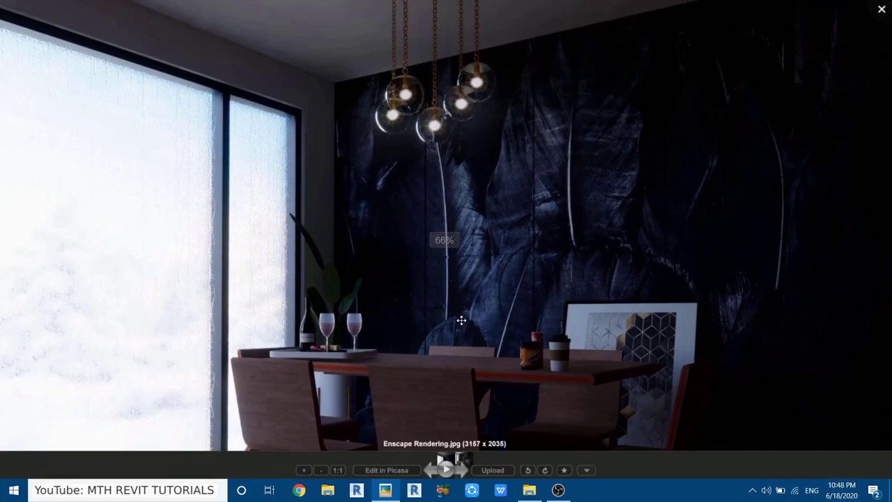
pyautogui.scroll(-4, 268, 181)
pyautogui.scroll(2, 377, 215)
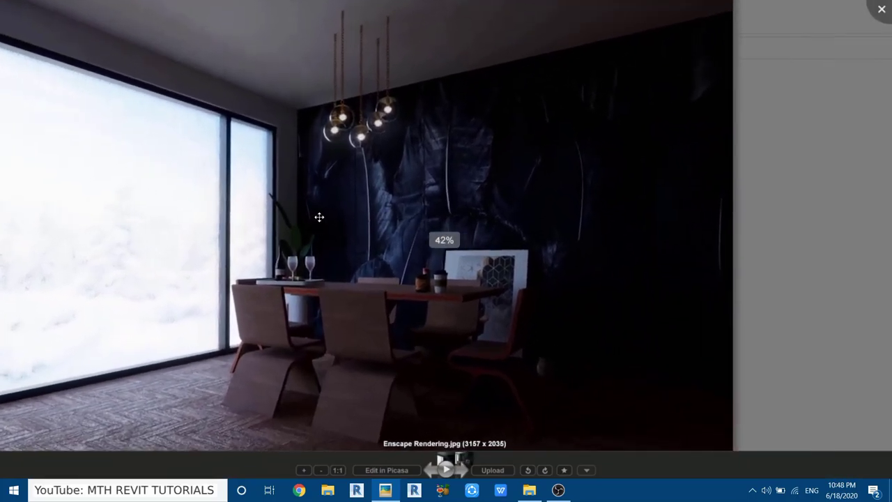
pyautogui.scroll(2, 279, 249)
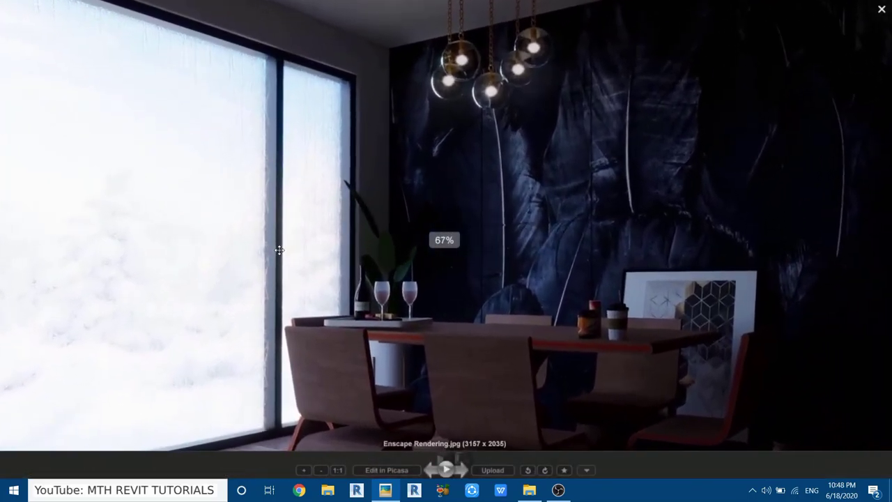
pyautogui.moveTo(352, 190); pyautogui.dragTo(400, 232)
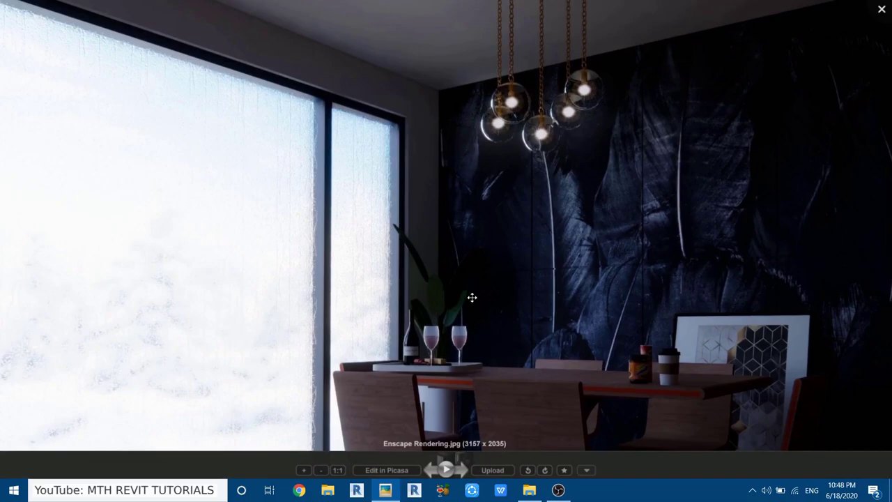
pyautogui.moveTo(430, 222); pyautogui.dragTo(426, 297)
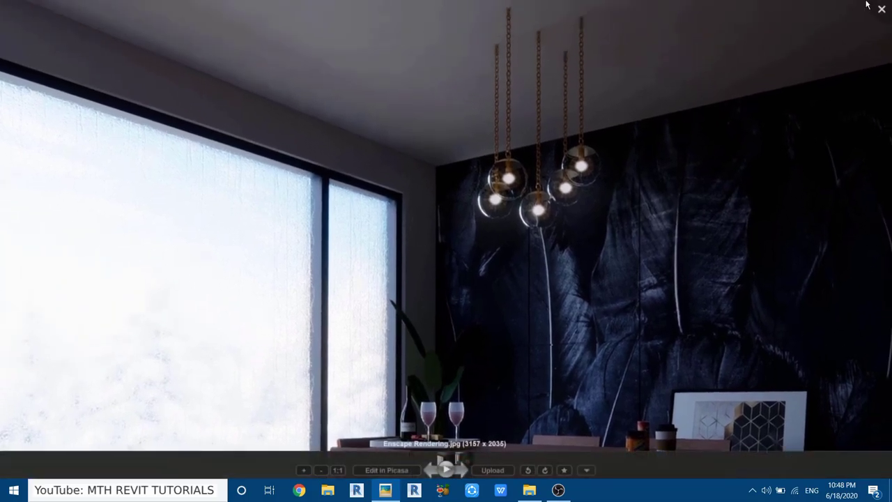
pyautogui.scroll(-2, 787, 94)
pyautogui.press('Escape')
# Switch to Chrome and go to photopea.com
pyautogui.click(301, 492)
pyautogui.click(149, 35)
pyautogui.write('photopea.com')
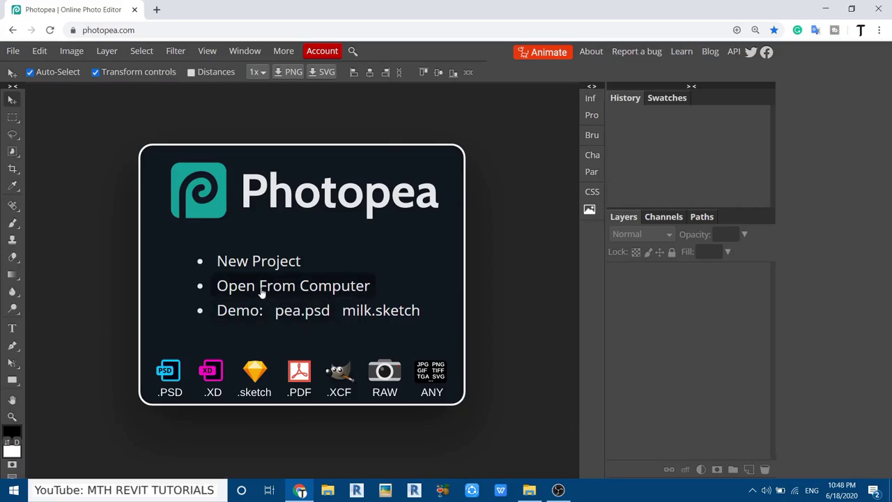
# Open the Enscape Rendering image from the computer and duplicate its Background layer
pyautogui.click(284, 293)
pyautogui.click(154, 119)
pyautogui.click(767, 409)
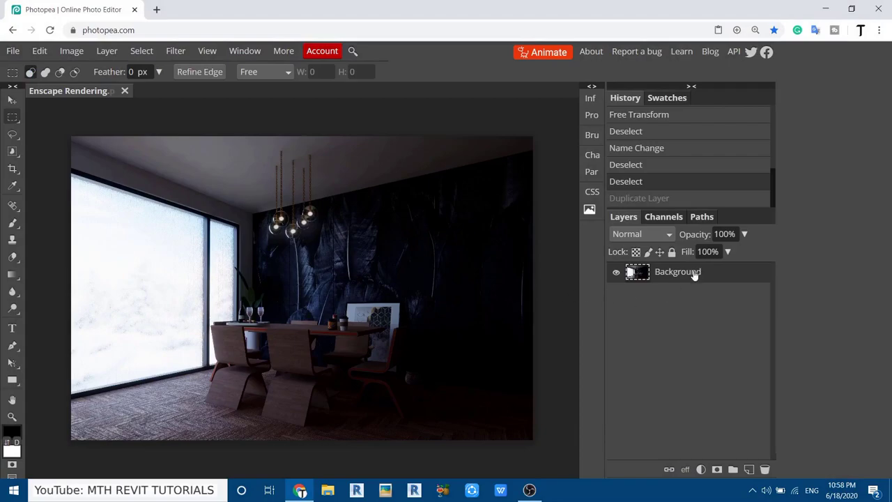
pyautogui.moveTo(730, 358); pyautogui.dragTo(751, 471)
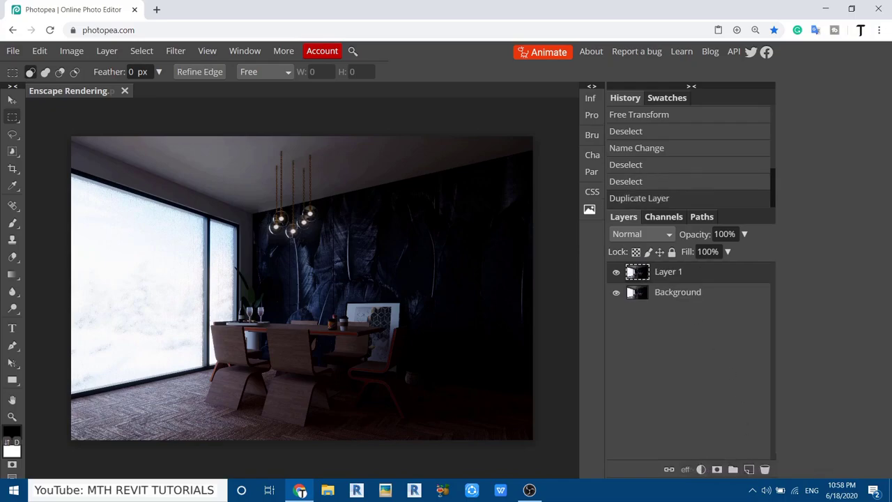
# Activate the Dodge Tool with the soft round 24 px brush preset and enlarge it to about 279 px at 0% hardness
pyautogui.scroll(3, 358, 172)
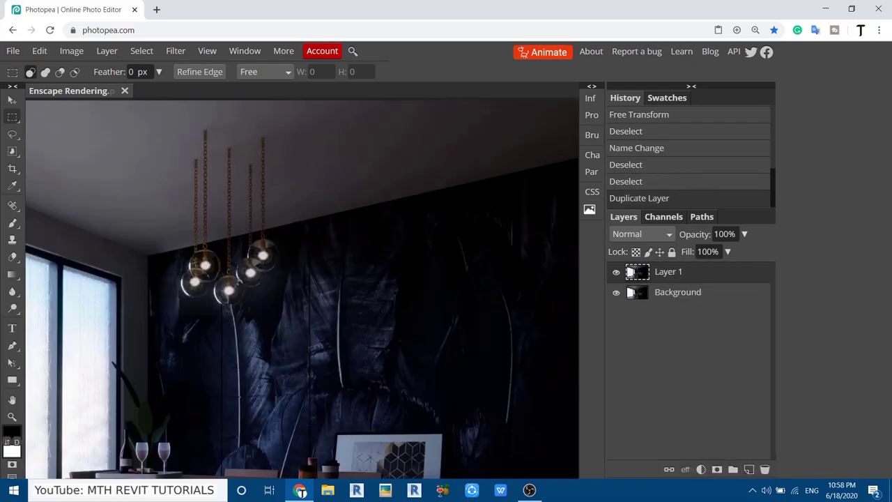
pyautogui.moveTo(404, 265); pyautogui.dragTo(129, 270)
pyautogui.moveTo(211, 353); pyautogui.dragTo(271, 164)
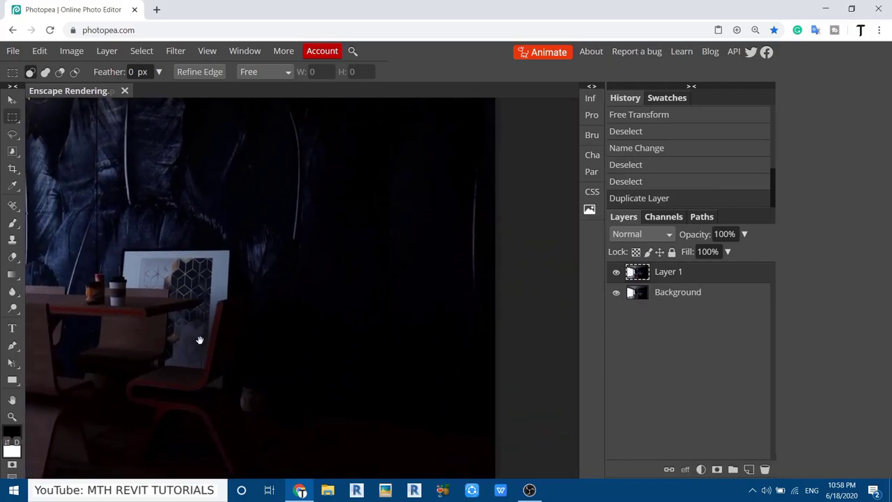
pyautogui.moveTo(201, 338); pyautogui.dragTo(307, 275)
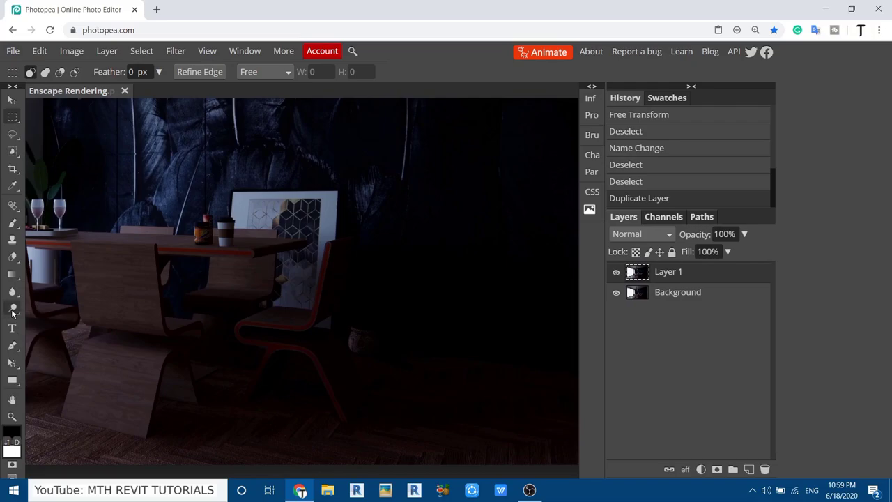
pyautogui.click(12, 309)
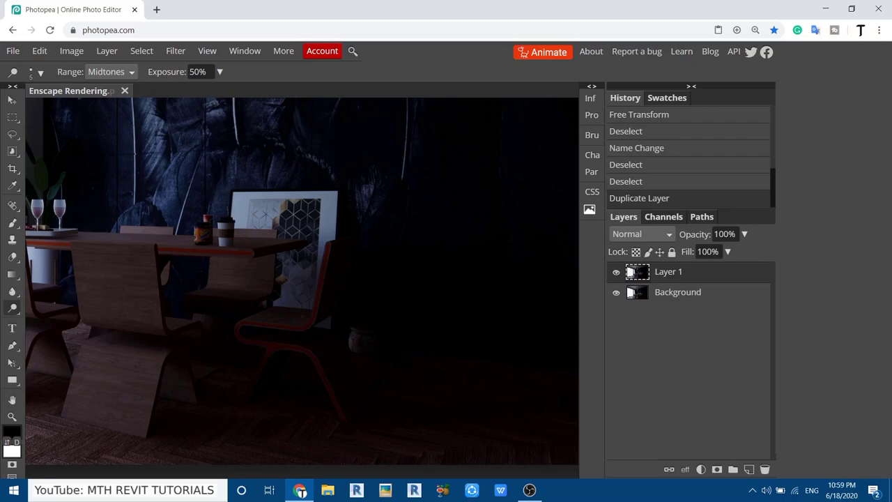
pyautogui.rightClick(252, 304)
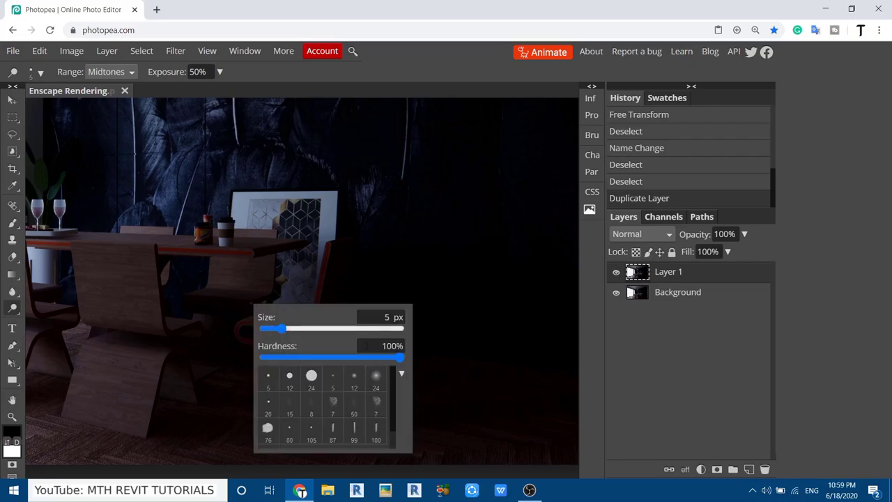
pyautogui.click(376, 379)
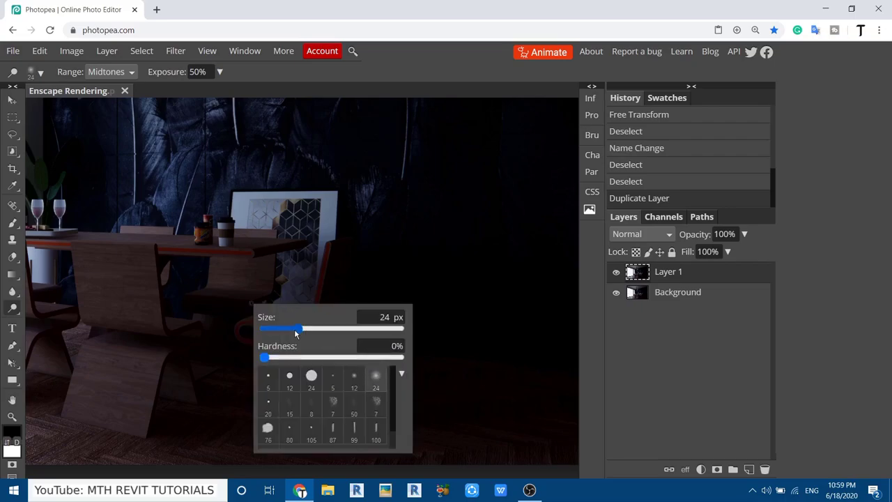
pyautogui.moveTo(298, 334); pyautogui.dragTo(350, 342)
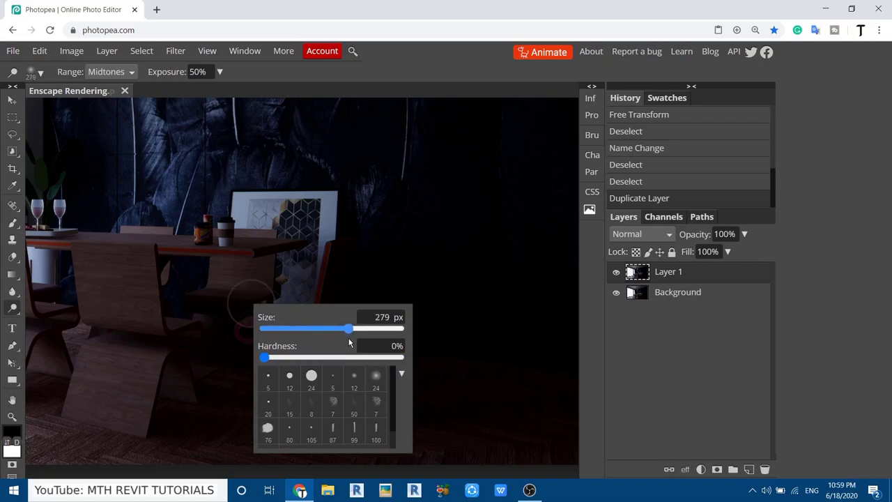
pyautogui.click(407, 250)
# Dodge the midtones at 50% exposure around the rightmost chair, the small vase and the floor edge below the dark wall
pyautogui.moveTo(296, 304)
pyautogui.mouseDown()
pyautogui.moveTo(279, 357)
pyautogui.moveTo(133, 303)
pyautogui.moveTo(253, 335)
pyautogui.moveTo(339, 344)
pyautogui.moveTo(75, 282)
pyautogui.mouseUp()
pyautogui.click(251, 309)
pyautogui.moveTo(455, 391); pyautogui.dragTo(342, 367)
pyautogui.click(406, 345)
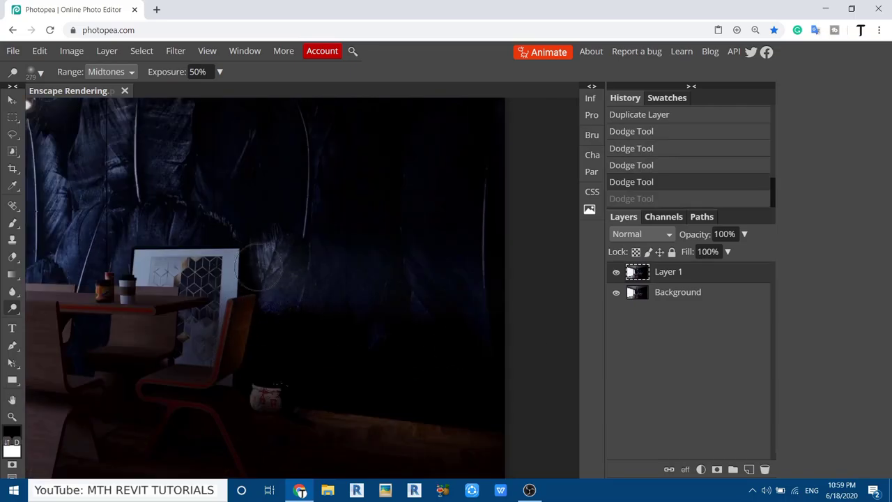
# Lighten the dark wall beside the framed picture and up to the ceiling with Dodge strokes, and undo the last stroke
pyautogui.moveTo(260, 267)
pyautogui.mouseDown()
pyautogui.moveTo(305, 322)
pyautogui.moveTo(437, 302)
pyautogui.moveTo(444, 361)
pyautogui.moveTo(435, 315)
pyautogui.mouseUp()
pyautogui.moveTo(348, 284); pyautogui.dragTo(333, 385)
pyautogui.moveTo(262, 286)
pyautogui.mouseDown()
pyautogui.moveTo(331, 295)
pyautogui.moveTo(420, 247)
pyautogui.moveTo(410, 329)
pyautogui.mouseUp()
pyautogui.moveTo(409, 317)
pyautogui.mouseDown()
pyautogui.moveTo(348, 309)
pyautogui.moveTo(464, 161)
pyautogui.mouseUp()
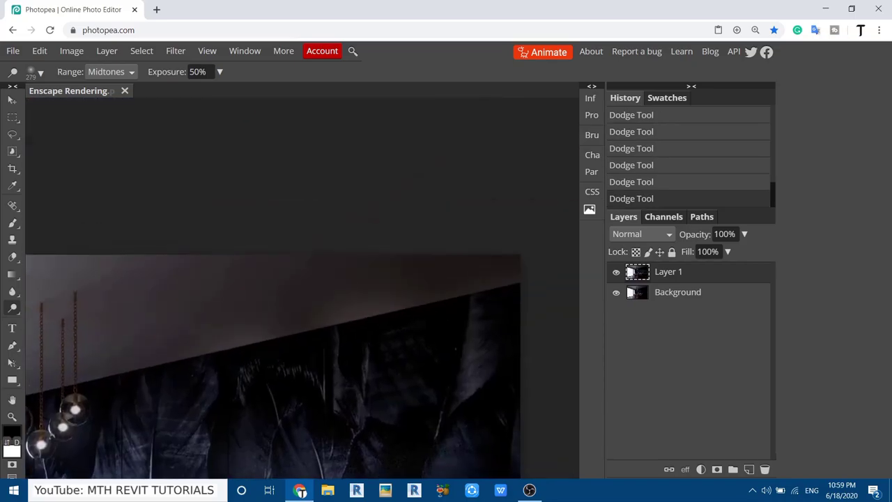
pyautogui.hotkey('ctrl', 'z')
# Dodge the shadowed lower wall and the floor around the rightmost chair, and undo the last stroke
pyautogui.moveTo(421, 316); pyautogui.dragTo(388, 276)
pyautogui.moveTo(391, 454); pyautogui.dragTo(378, 313)
pyautogui.moveTo(327, 432); pyautogui.dragTo(356, 307)
pyautogui.moveTo(266, 389); pyautogui.dragTo(303, 267)
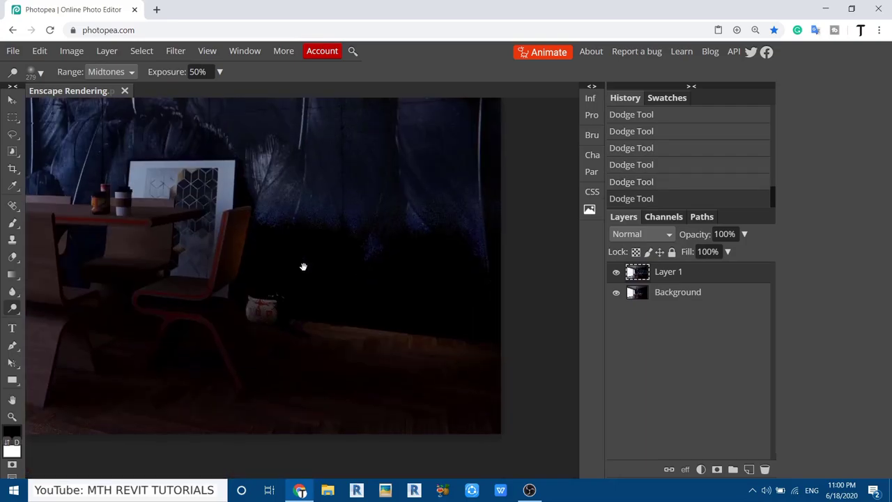
pyautogui.moveTo(481, 308); pyautogui.dragTo(510, 286)
pyautogui.moveTo(490, 371)
pyautogui.mouseDown()
pyautogui.moveTo(380, 396)
pyautogui.moveTo(274, 387)
pyautogui.moveTo(194, 353)
pyautogui.moveTo(225, 334)
pyautogui.moveTo(400, 351)
pyautogui.moveTo(233, 315)
pyautogui.mouseUp()
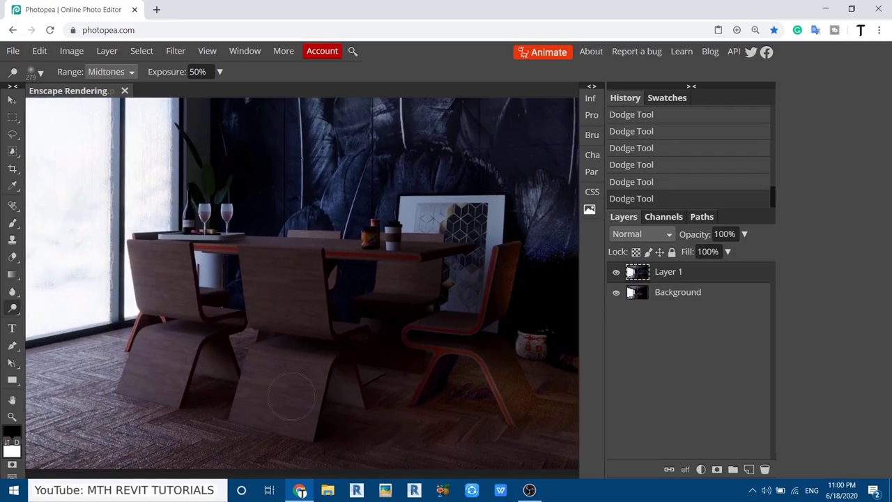
pyautogui.hotkey('ctrl', 'z')
# Dodge the floor around the chairs and along the foot of the dark wall beside the small vase
pyautogui.moveTo(395, 355)
pyautogui.mouseDown()
pyautogui.moveTo(400, 321)
pyautogui.moveTo(351, 286)
pyautogui.moveTo(390, 339)
pyautogui.mouseUp()
pyautogui.moveTo(390, 339)
pyautogui.mouseDown()
pyautogui.moveTo(387, 348)
pyautogui.moveTo(202, 323)
pyautogui.mouseUp()
pyautogui.moveTo(346, 338); pyautogui.dragTo(288, 368)
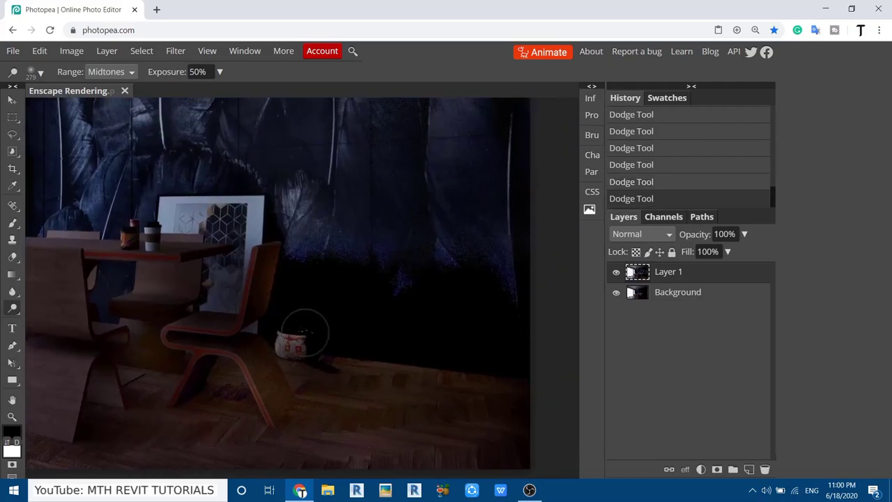
pyautogui.moveTo(432, 348); pyautogui.dragTo(358, 363)
pyautogui.moveTo(414, 449); pyautogui.dragTo(398, 315)
pyautogui.moveTo(136, 335); pyautogui.dragTo(349, 399)
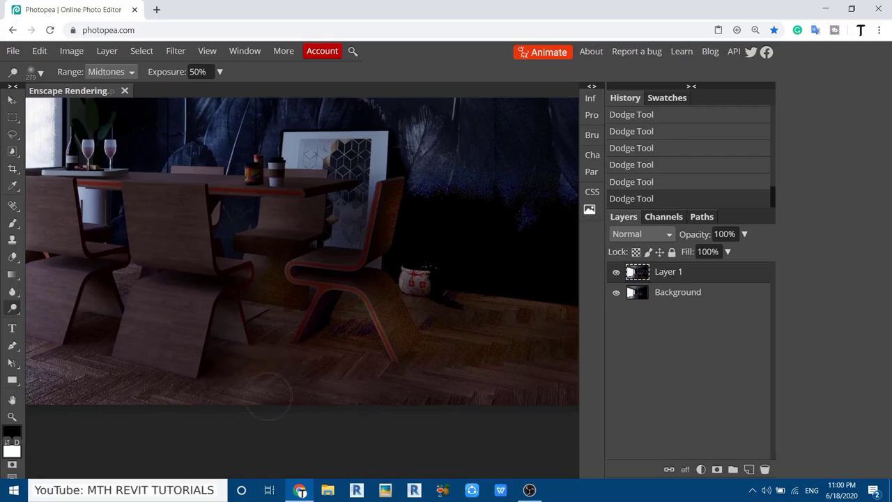
# Lighten the front edge of the floor and the shadowed area beneath the middle and rightmost chairs with Dodge strokes
pyautogui.moveTo(435, 437); pyautogui.dragTo(411, 451)
pyautogui.moveTo(110, 415); pyautogui.dragTo(328, 414)
pyautogui.moveTo(509, 409); pyautogui.dragTo(290, 427)
pyautogui.scroll(1, 411, 318)
pyautogui.moveTo(223, 307); pyautogui.dragTo(262, 351)
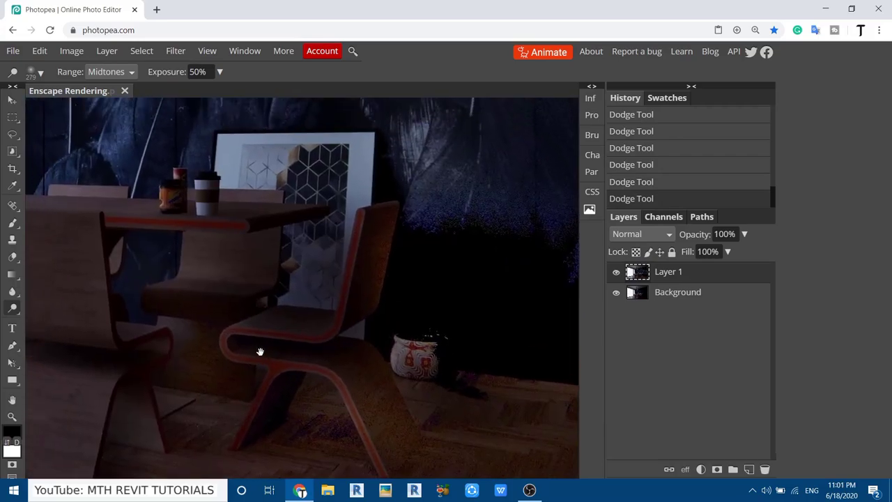
pyautogui.hscroll(5, 376, 344)
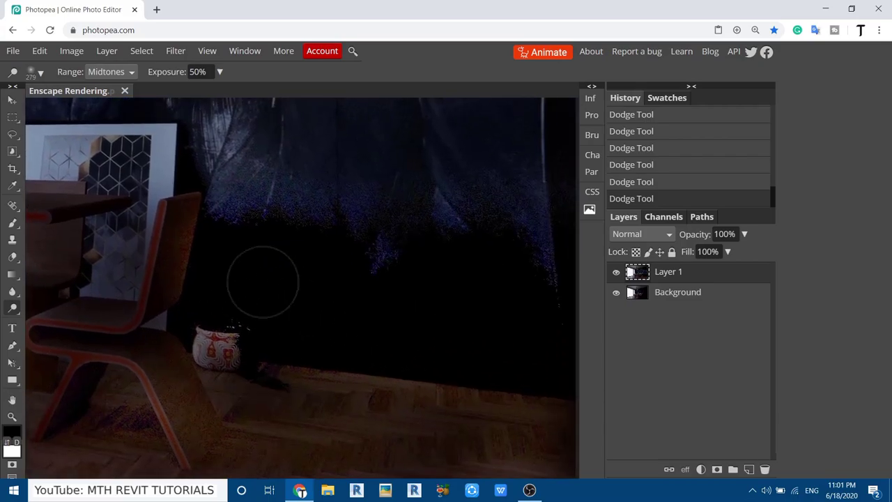
pyautogui.moveTo(434, 214); pyautogui.dragTo(497, 188)
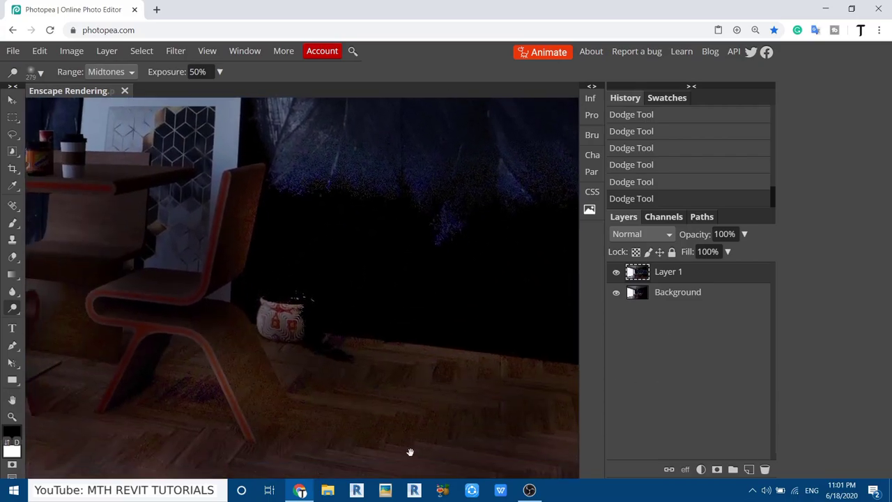
pyautogui.moveTo(235, 405); pyautogui.dragTo(418, 339)
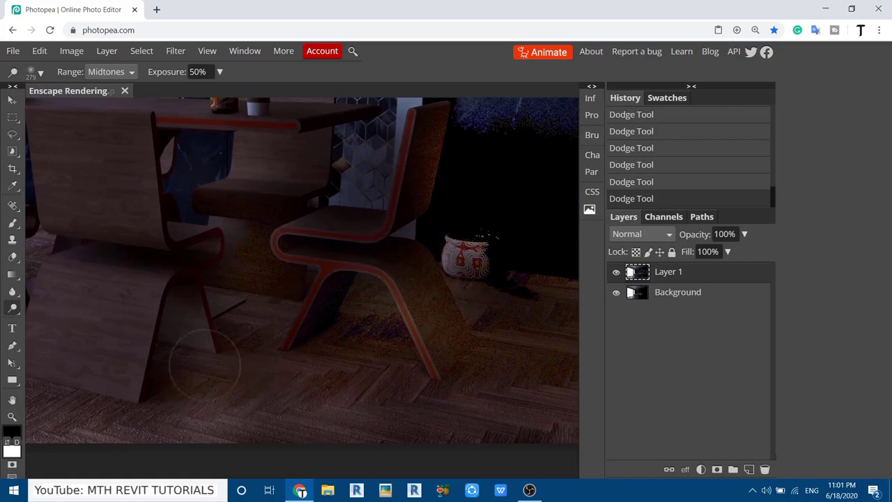
pyautogui.moveTo(482, 337); pyautogui.dragTo(192, 398)
pyautogui.moveTo(144, 258); pyautogui.dragTo(521, 405)
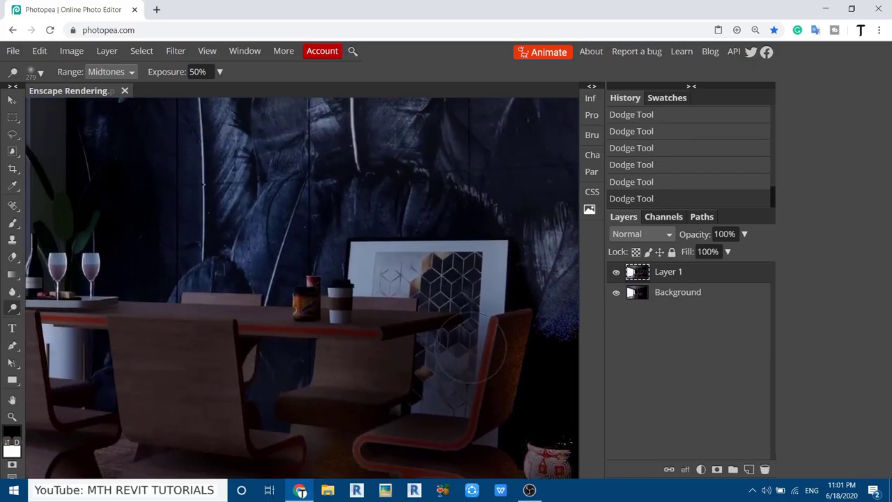
# Dodge the dark plant and the narrow wall strip between the window and the feather-patterned wall
pyautogui.scroll(-3, 464, 348)
pyautogui.scroll(4, 237, 226)
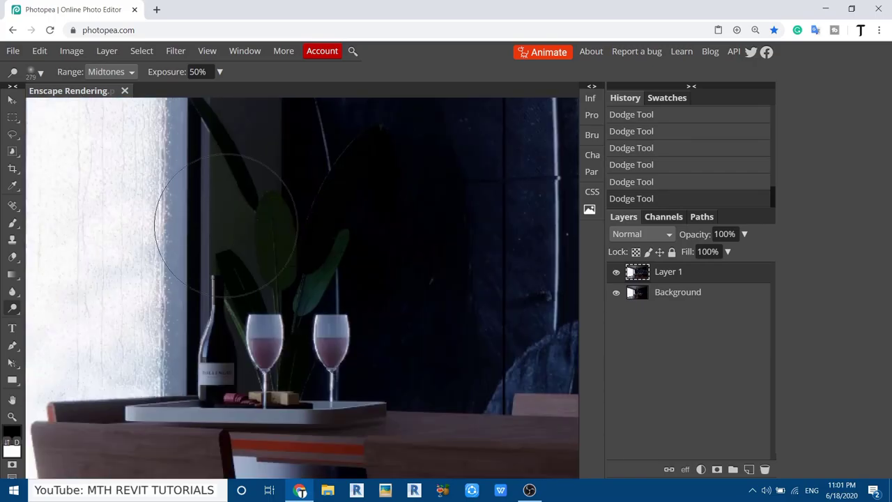
pyautogui.moveTo(256, 241)
pyautogui.mouseDown()
pyautogui.moveTo(261, 311)
pyautogui.moveTo(334, 194)
pyautogui.moveTo(250, 190)
pyautogui.moveTo(334, 353)
pyautogui.moveTo(373, 405)
pyautogui.mouseUp()
pyautogui.moveTo(261, 199); pyautogui.dragTo(271, 454)
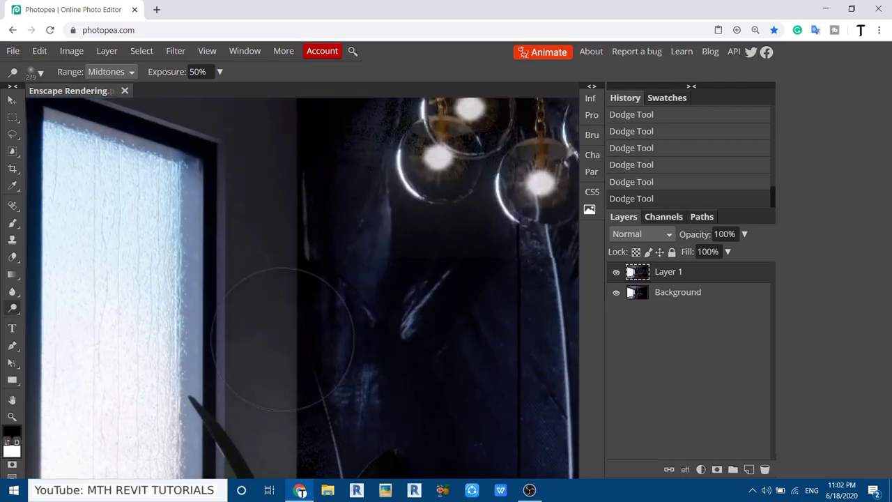
# Dodge the ceiling corner near the pendant lamps and the adjoining wall above the narrow window pane
pyautogui.scroll(3, 286, 230)
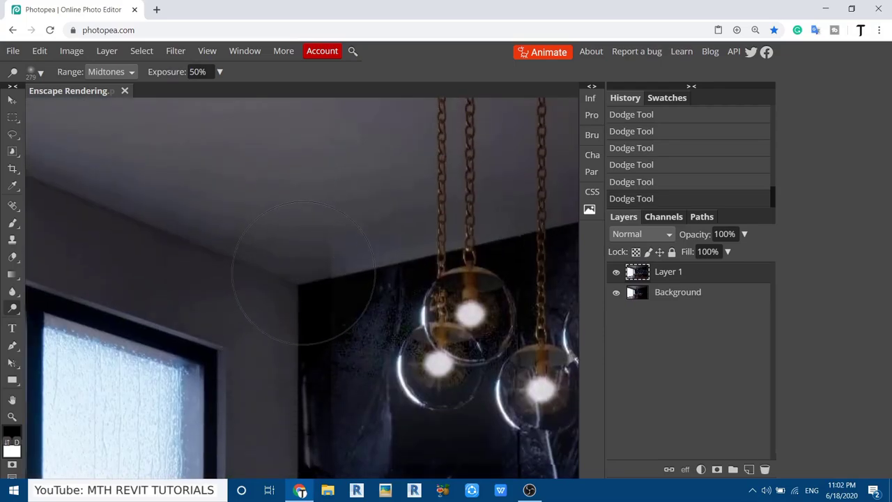
pyautogui.moveTo(200, 290); pyautogui.dragTo(279, 312)
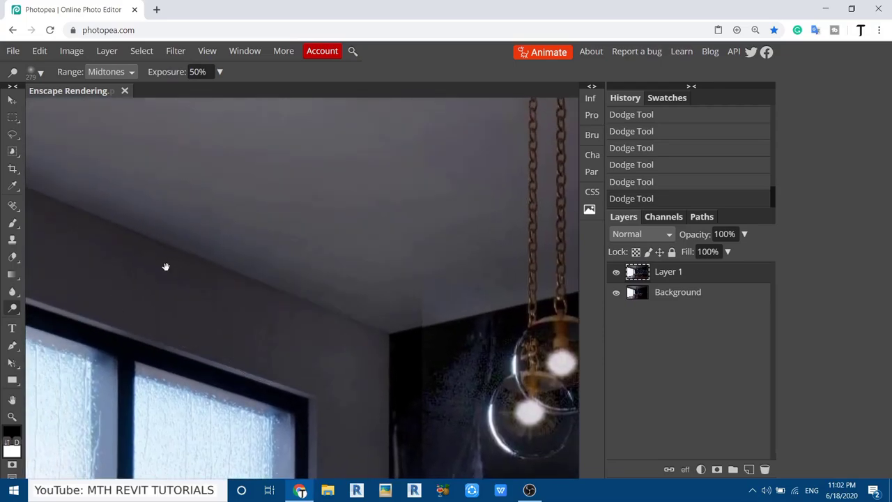
pyautogui.moveTo(166, 267); pyautogui.dragTo(285, 341)
pyautogui.click(316, 352)
pyautogui.moveTo(207, 319)
pyautogui.mouseDown()
pyautogui.moveTo(360, 395)
pyautogui.moveTo(432, 412)
pyautogui.mouseUp()
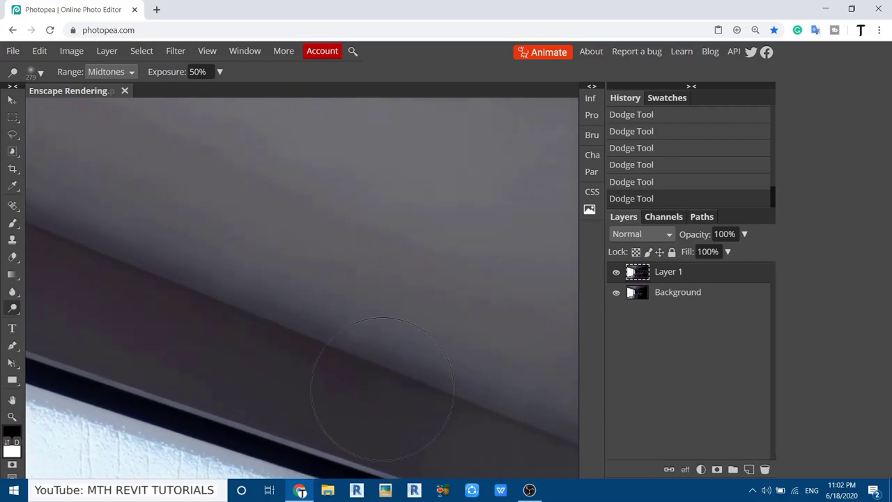
# Lighten the wall strip above the large window and its ceiling edge out to the image border with Dodge strokes
pyautogui.moveTo(383, 389); pyautogui.dragTo(396, 392)
pyautogui.moveTo(236, 332); pyautogui.dragTo(281, 340)
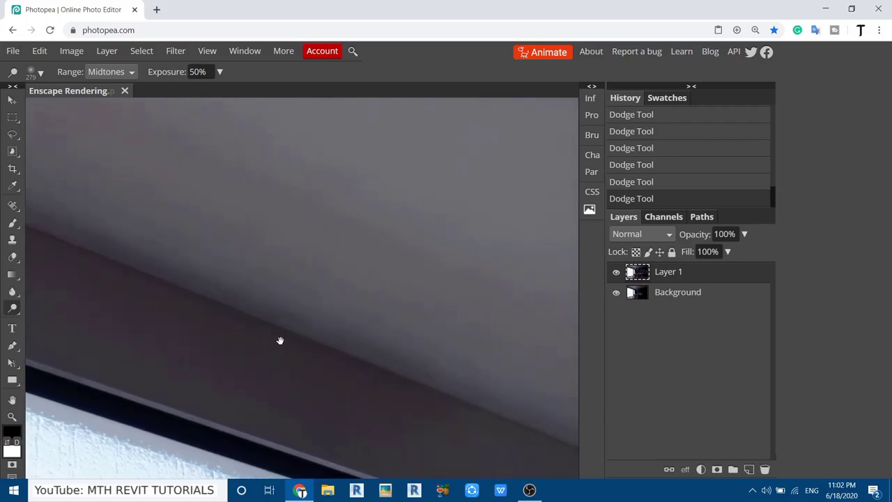
pyautogui.moveTo(446, 417)
pyautogui.mouseDown()
pyautogui.moveTo(225, 330)
pyautogui.moveTo(160, 313)
pyautogui.moveTo(343, 388)
pyautogui.moveTo(285, 359)
pyautogui.mouseUp()
pyautogui.click(288, 359)
pyautogui.click(118, 312)
pyautogui.moveTo(106, 313); pyautogui.dragTo(332, 410)
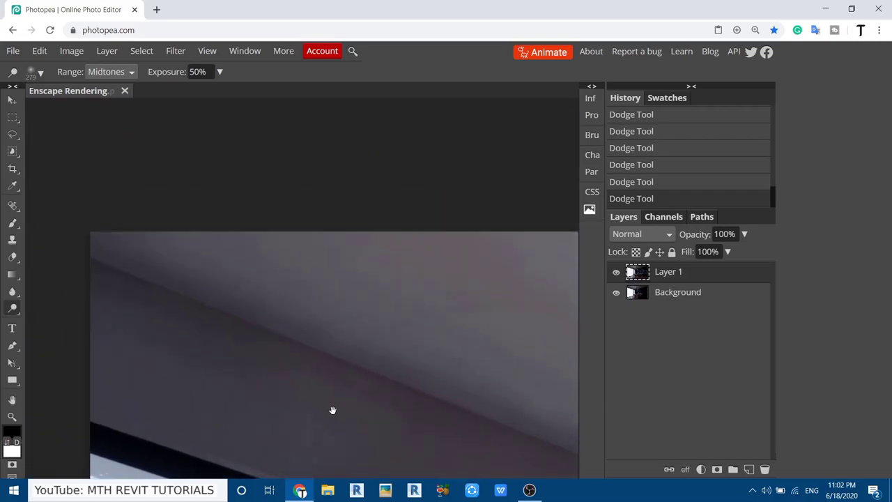
pyautogui.click(221, 347)
pyautogui.click(143, 294)
pyautogui.moveTo(404, 367); pyautogui.dragTo(114, 285)
# Dodge the ceiling above the feather-patterned wall and across to the area over the window
pyautogui.scroll(-2, 117, 285)
pyautogui.moveTo(500, 342); pyautogui.dragTo(272, 388)
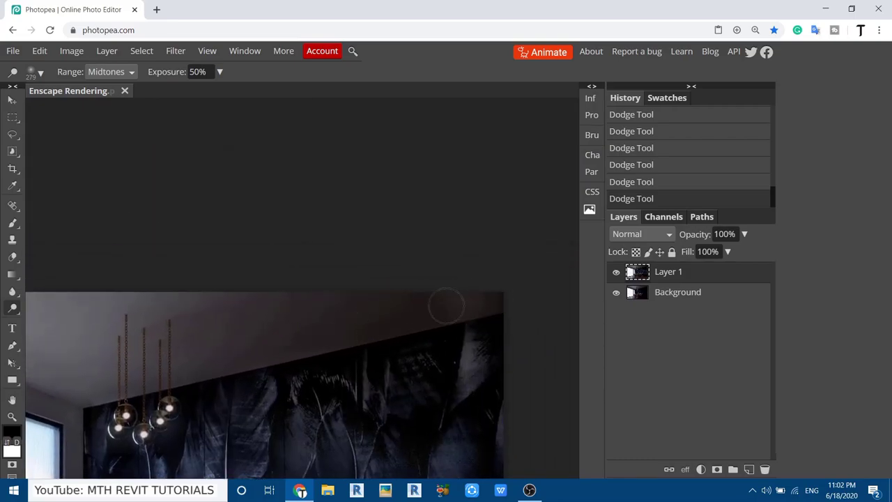
pyautogui.moveTo(492, 298)
pyautogui.mouseDown()
pyautogui.moveTo(278, 350)
pyautogui.moveTo(200, 344)
pyautogui.moveTo(383, 320)
pyautogui.moveTo(421, 282)
pyautogui.moveTo(298, 307)
pyautogui.moveTo(203, 312)
pyautogui.moveTo(241, 324)
pyautogui.moveTo(316, 302)
pyautogui.moveTo(253, 348)
pyautogui.mouseUp()
pyautogui.moveTo(324, 329)
pyautogui.mouseDown()
pyautogui.moveTo(288, 347)
pyautogui.moveTo(301, 338)
pyautogui.mouseUp()
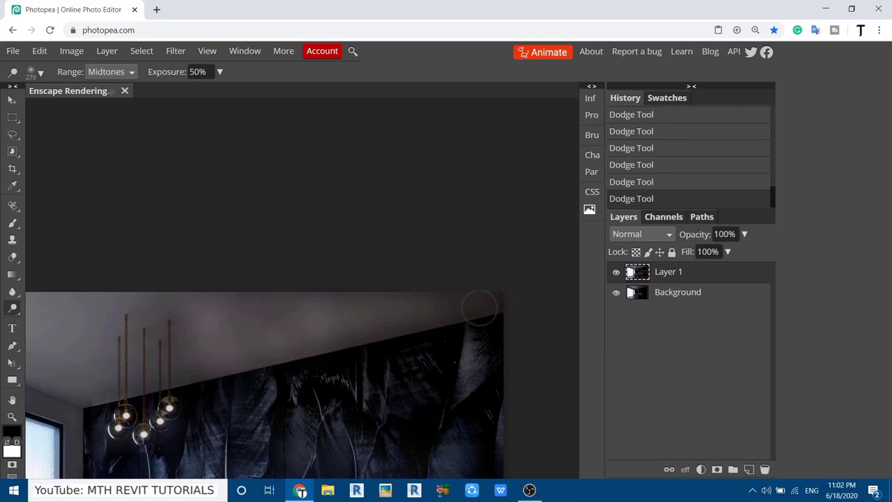
pyautogui.moveTo(280, 342); pyautogui.dragTo(394, 325)
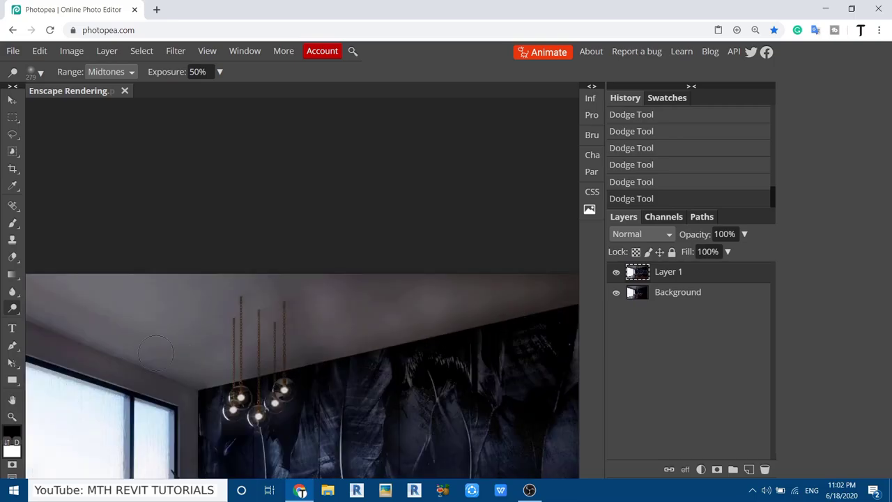
pyautogui.moveTo(275, 297); pyautogui.dragTo(410, 286)
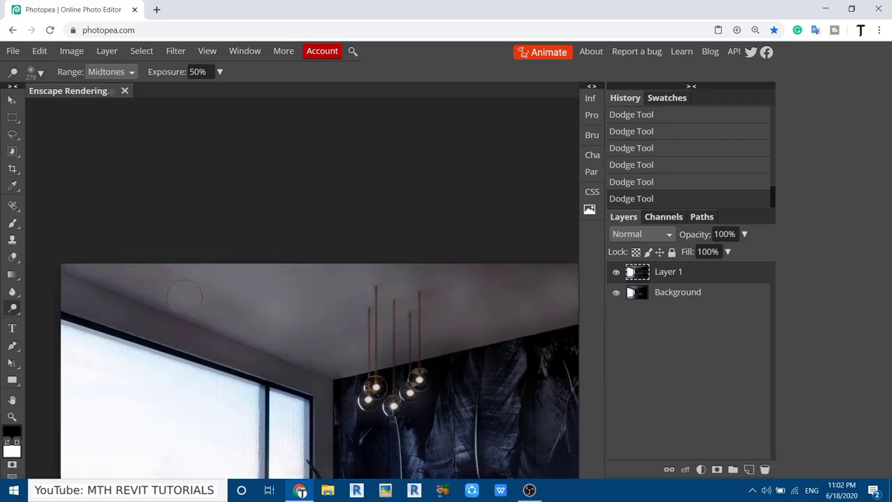
pyautogui.moveTo(144, 284)
pyautogui.mouseDown()
pyautogui.moveTo(197, 328)
pyautogui.moveTo(111, 305)
pyautogui.mouseUp()
# Toggle the visibility of Layer 1 to compare the dodged image with the original Background
pyautogui.moveTo(350, 350)
pyautogui.mouseDown()
pyautogui.moveTo(248, 287)
pyautogui.moveTo(222, 99)
pyautogui.mouseUp()
pyautogui.moveTo(332, 204); pyautogui.dragTo(260, 256)
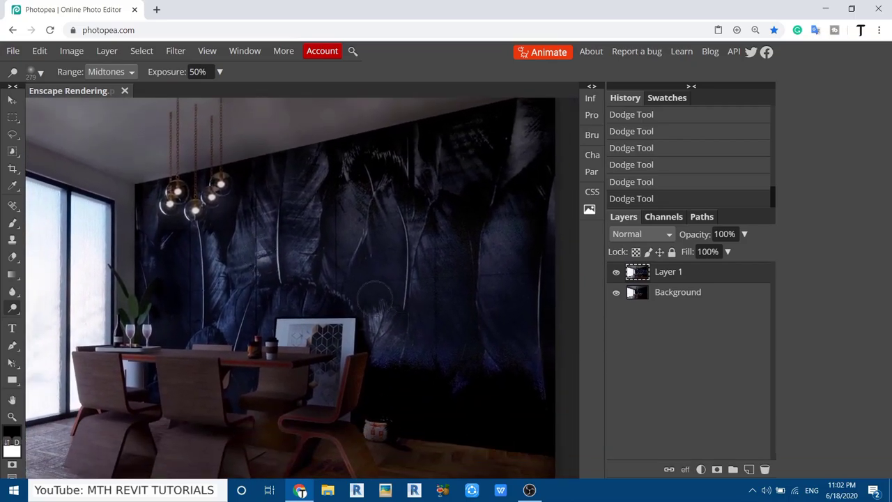
pyautogui.moveTo(285, 299); pyautogui.dragTo(263, 272)
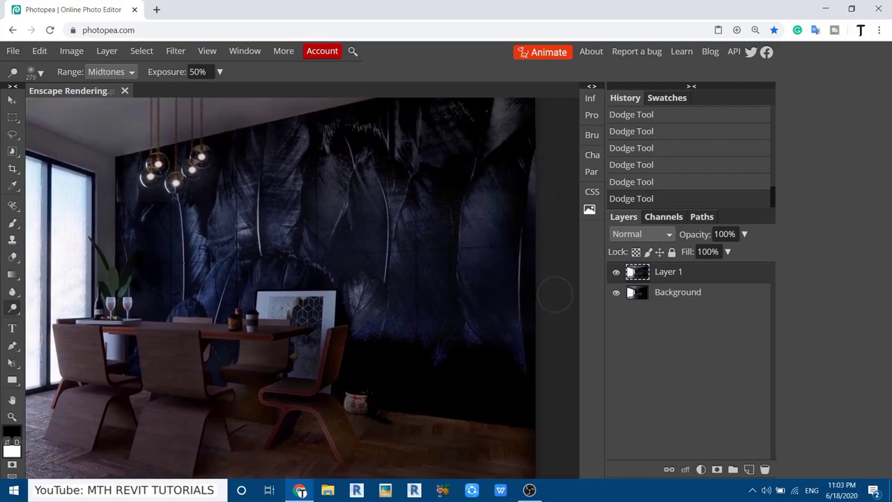
pyautogui.click(616, 274)
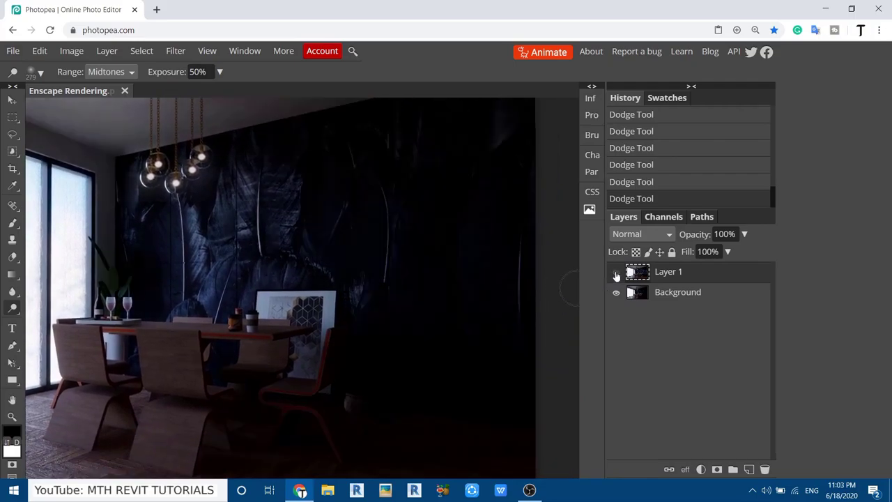
pyautogui.click(616, 274)
pyautogui.click(616, 274)
pyautogui.click(616, 274)
pyautogui.click(617, 272)
pyautogui.scroll(2, 420, 303)
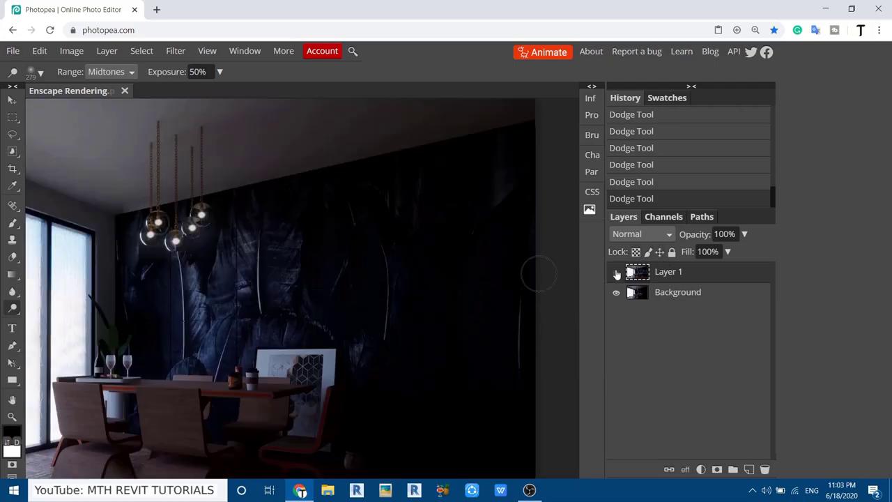
pyautogui.click(616, 274)
# Examine the room and the bright window area for overexposed parts
pyautogui.moveTo(330, 325); pyautogui.dragTo(297, 253)
pyautogui.moveTo(148, 349); pyautogui.dragTo(232, 278)
pyautogui.moveTo(141, 369); pyautogui.dragTo(476, 386)
pyautogui.moveTo(326, 317); pyautogui.dragTo(269, 434)
pyautogui.scroll(2, 185, 253)
pyautogui.moveTo(185, 253); pyautogui.dragTo(74, 244)
pyautogui.scroll(2, 80, 248)
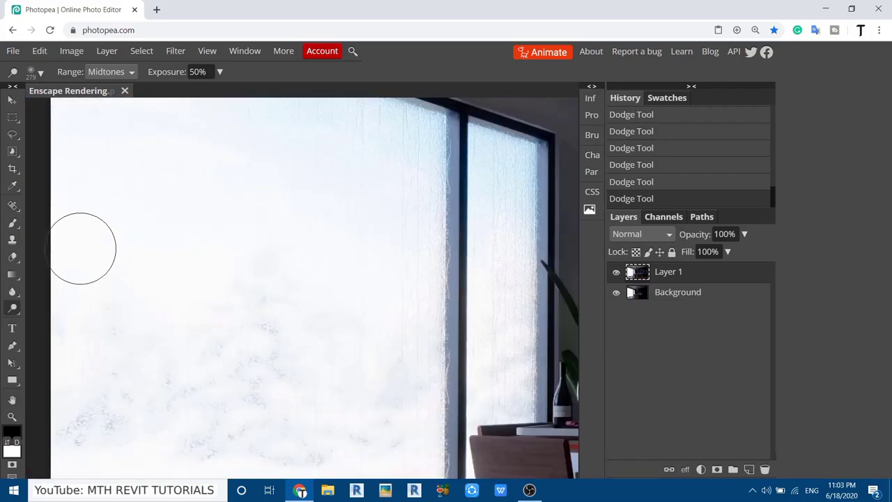
pyautogui.scroll(4, 164, 293)
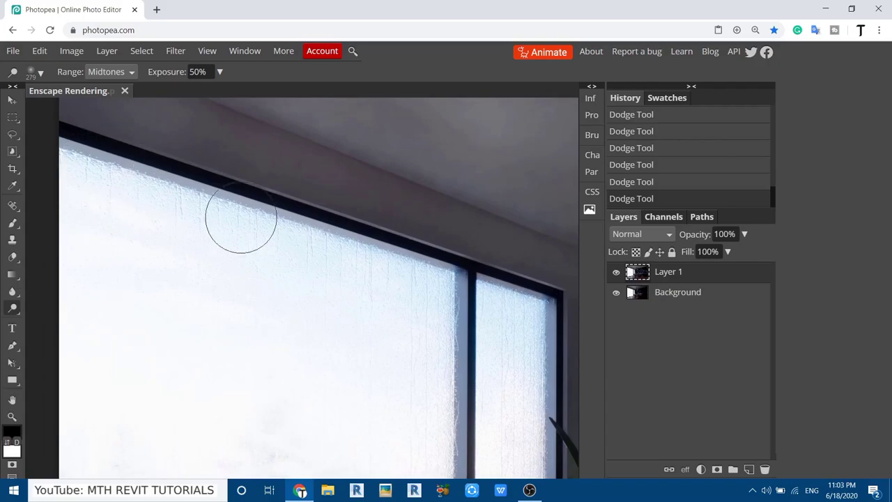
pyautogui.moveTo(350, 370)
pyautogui.mouseDown()
pyautogui.moveTo(321, 314)
pyautogui.moveTo(325, 130)
pyautogui.mouseUp()
pyautogui.moveTo(304, 359); pyautogui.dragTo(385, 326)
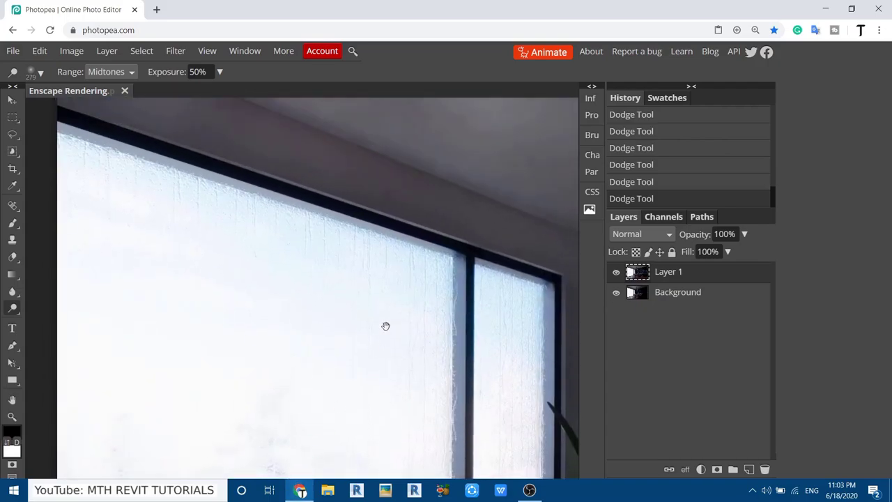
# Activate the Burn Tool with the soft round 24 px brush preset and enlarge it to 202 px at 0% hardness
pyautogui.rightClick(13, 310)
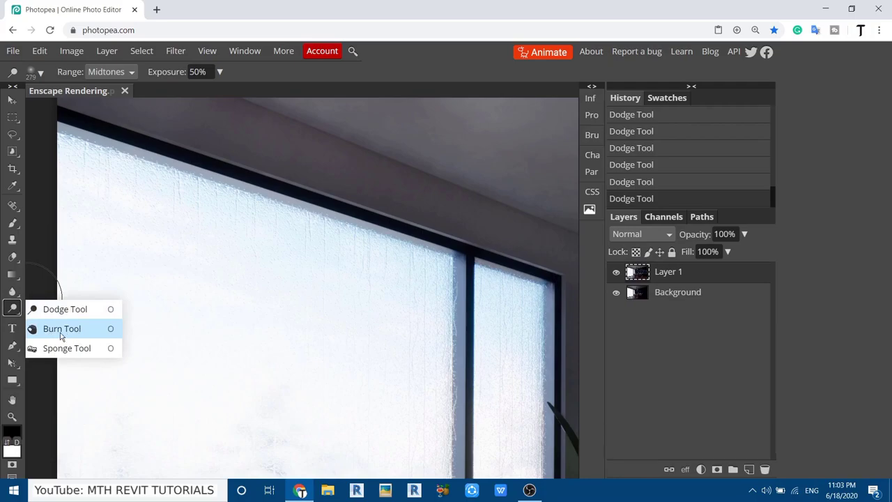
pyautogui.click(62, 329)
pyautogui.rightClick(186, 285)
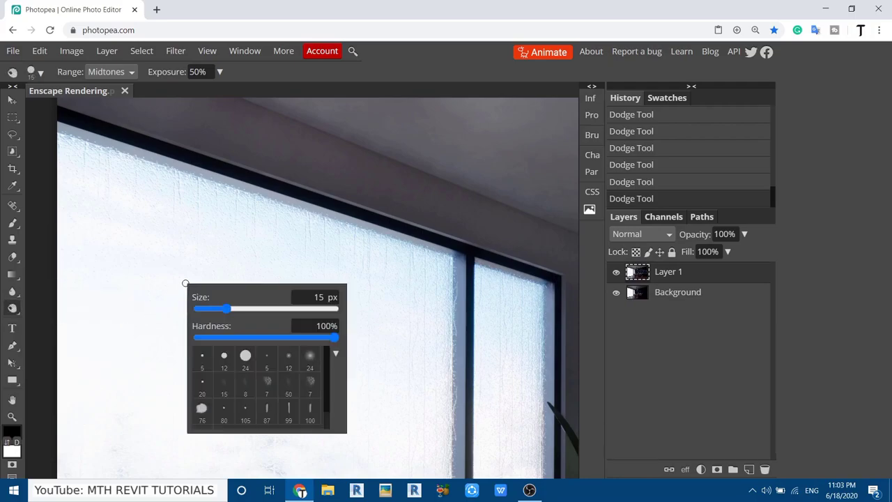
pyautogui.click(310, 358)
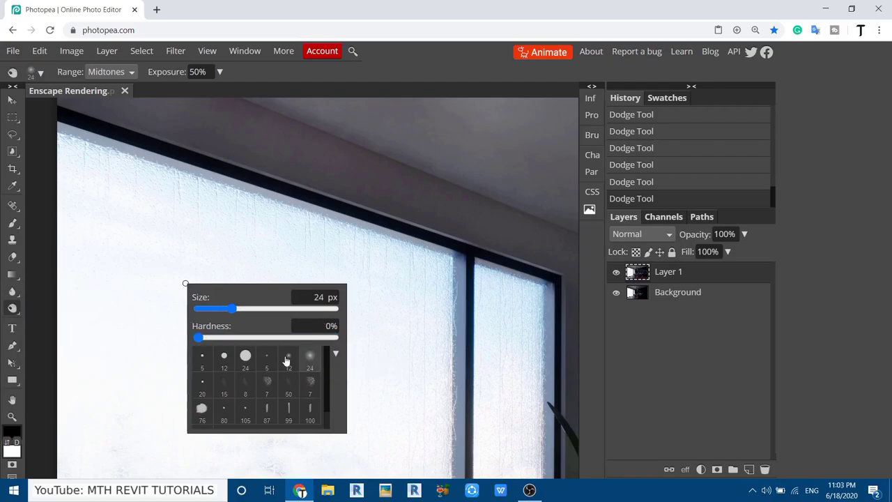
pyautogui.moveTo(235, 309)
pyautogui.mouseDown()
pyautogui.moveTo(286, 320)
pyautogui.moveTo(273, 320)
pyautogui.mouseUp()
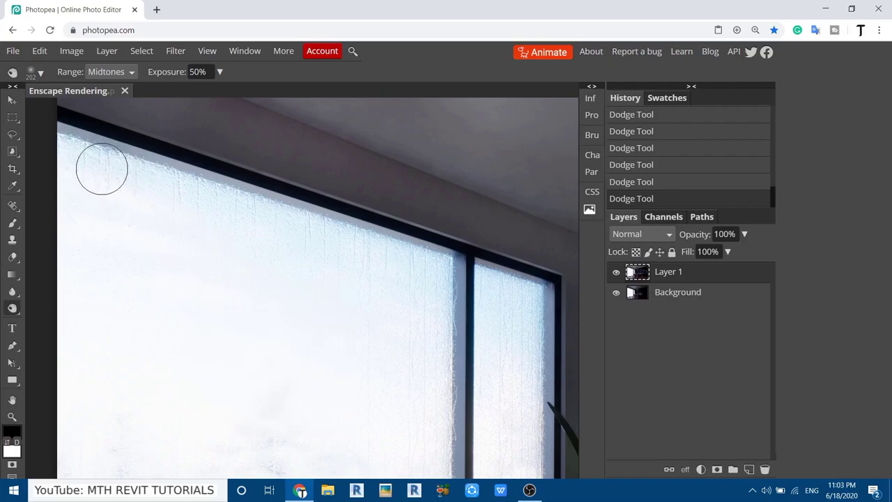
# Burn the midtones at 50% exposure across the sky in the upper part of the large window
pyautogui.moveTo(179, 199)
pyautogui.mouseDown()
pyautogui.moveTo(115, 192)
pyautogui.moveTo(174, 206)
pyautogui.mouseUp()
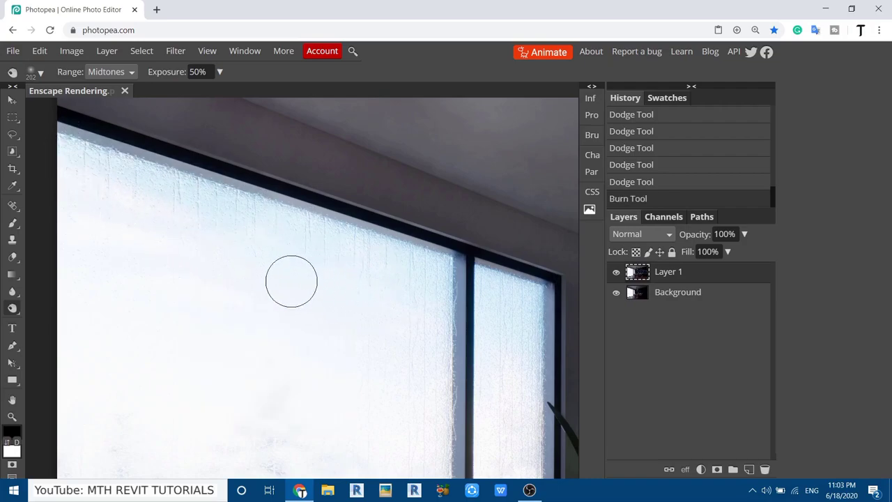
pyautogui.moveTo(355, 285)
pyautogui.mouseDown()
pyautogui.moveTo(408, 310)
pyautogui.moveTo(239, 305)
pyautogui.moveTo(113, 288)
pyautogui.mouseUp()
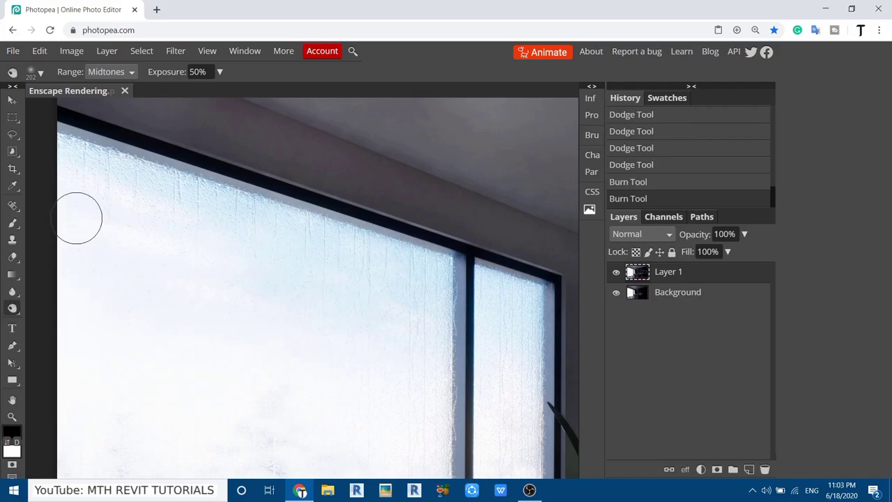
pyautogui.moveTo(230, 258)
pyautogui.mouseDown()
pyautogui.moveTo(243, 244)
pyautogui.moveTo(191, 244)
pyautogui.moveTo(264, 292)
pyautogui.moveTo(290, 361)
pyautogui.moveTo(355, 384)
pyautogui.moveTo(269, 416)
pyautogui.mouseUp()
pyautogui.press('space')
pyautogui.moveTo(262, 391); pyautogui.dragTo(326, 320)
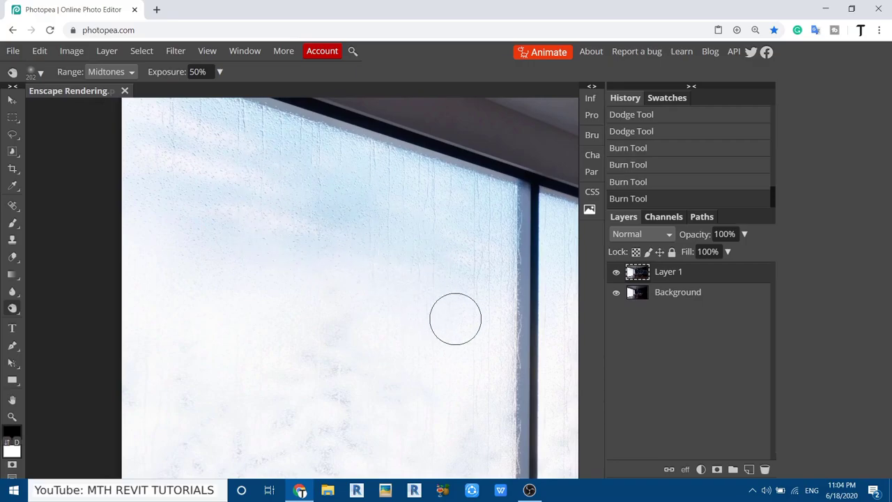
# Darken the snowy trees in the middle of the large window with Burn strokes
pyautogui.doubleClick(197, 172)
pyautogui.moveTo(172, 338); pyautogui.dragTo(137, 174)
pyautogui.moveTo(187, 423); pyautogui.dragTo(183, 273)
pyautogui.moveTo(350, 225); pyautogui.dragTo(339, 384)
pyautogui.moveTo(433, 194)
pyautogui.mouseDown()
pyautogui.moveTo(408, 341)
pyautogui.moveTo(413, 328)
pyautogui.mouseUp()
# Enlarge the Burn brush to 350 px and darken the snowy scenery in the lower part of the large window
pyautogui.rightClick(340, 330)
pyautogui.moveTo(430, 358); pyautogui.dragTo(442, 363)
pyautogui.click(370, 242)
pyautogui.moveTo(273, 413); pyautogui.dragTo(294, 299)
pyautogui.moveTo(167, 416); pyautogui.dragTo(171, 332)
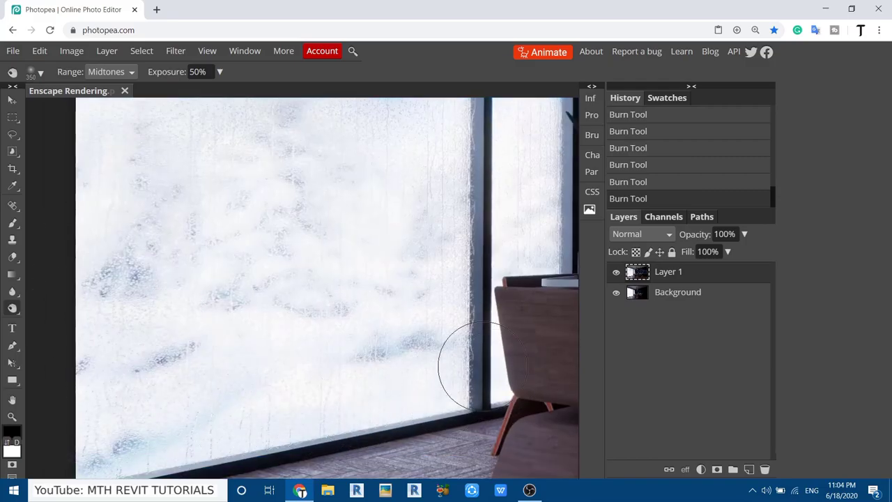
# Burn the narrow window pane and further areas of the sky and trees in the large pane
pyautogui.moveTo(516, 226); pyautogui.dragTo(391, 403)
pyautogui.moveTo(357, 193); pyautogui.dragTo(420, 248)
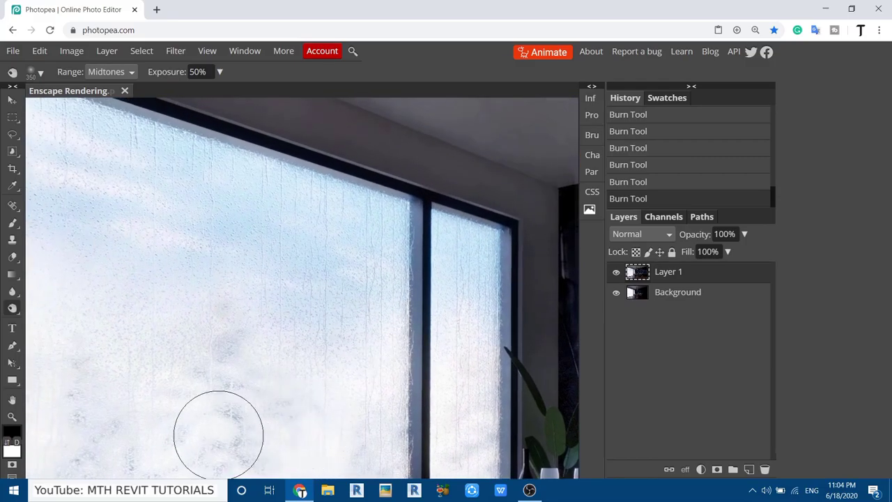
pyautogui.moveTo(160, 363); pyautogui.dragTo(287, 216)
pyautogui.click(179, 356)
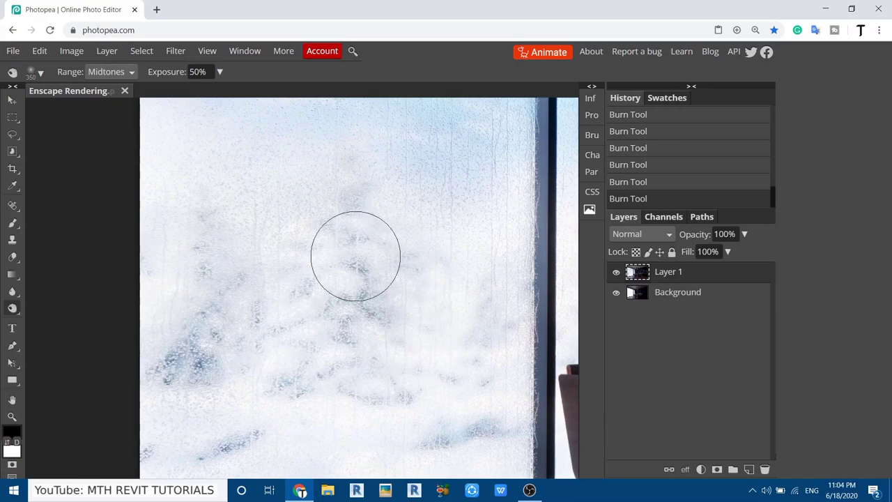
# Burn further across the sky and snowy trees of the large window pane at 50% midtones exposure
pyautogui.scroll(-2, 389, 293)
pyautogui.scroll(2, 216, 433)
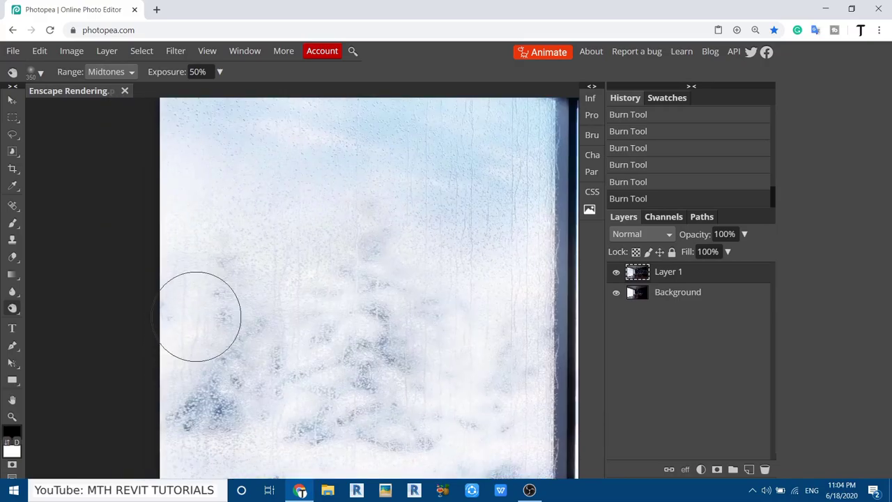
pyautogui.scroll(-2, 239, 262)
pyautogui.scroll(2, 337, 273)
pyautogui.moveTo(164, 137); pyautogui.dragTo(155, 312)
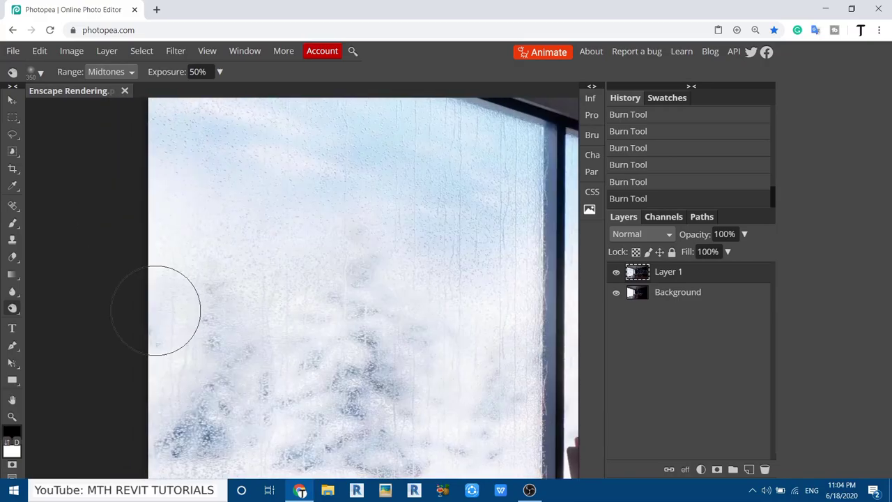
pyautogui.moveTo(194, 101); pyautogui.dragTo(195, 186)
pyautogui.moveTo(408, 283); pyautogui.dragTo(317, 282)
pyautogui.moveTo(426, 446); pyautogui.dragTo(420, 324)
pyautogui.moveTo(363, 372)
pyautogui.mouseDown()
pyautogui.moveTo(398, 396)
pyautogui.moveTo(182, 356)
pyautogui.moveTo(248, 396)
pyautogui.moveTo(187, 344)
pyautogui.mouseUp()
pyautogui.moveTo(342, 309); pyautogui.dragTo(374, 407)
pyautogui.moveTo(323, 282); pyautogui.dragTo(295, 352)
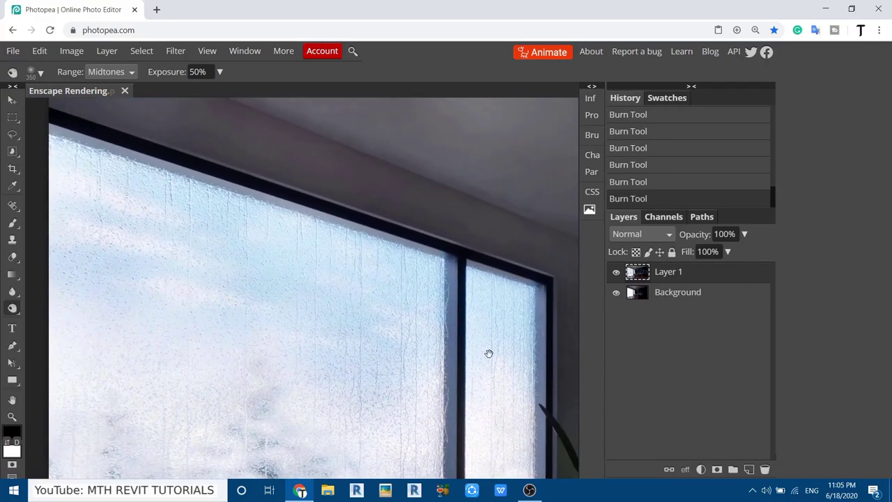
# Toggle the visibility of Layer 1 to compare the burned window with the original rendering
pyautogui.moveTo(489, 354); pyautogui.dragTo(343, 235)
pyautogui.scroll(-1, 353, 234)
pyautogui.scroll(-1, 353, 234)
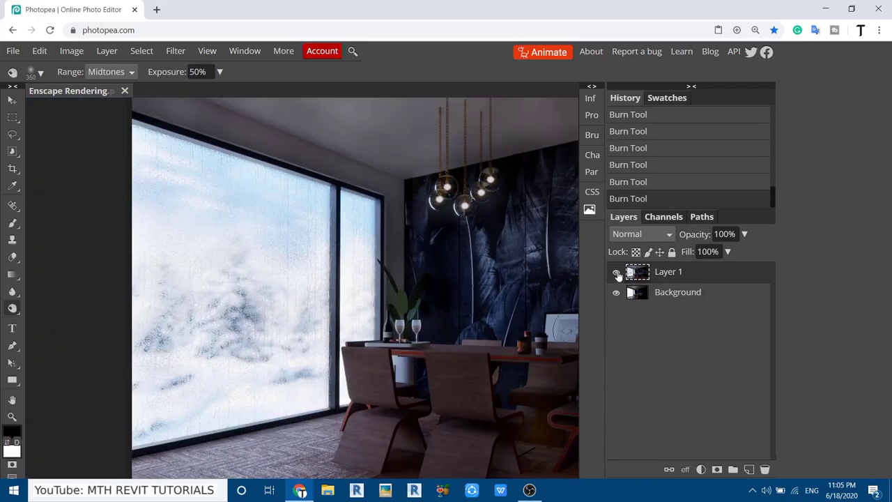
pyautogui.click(617, 273)
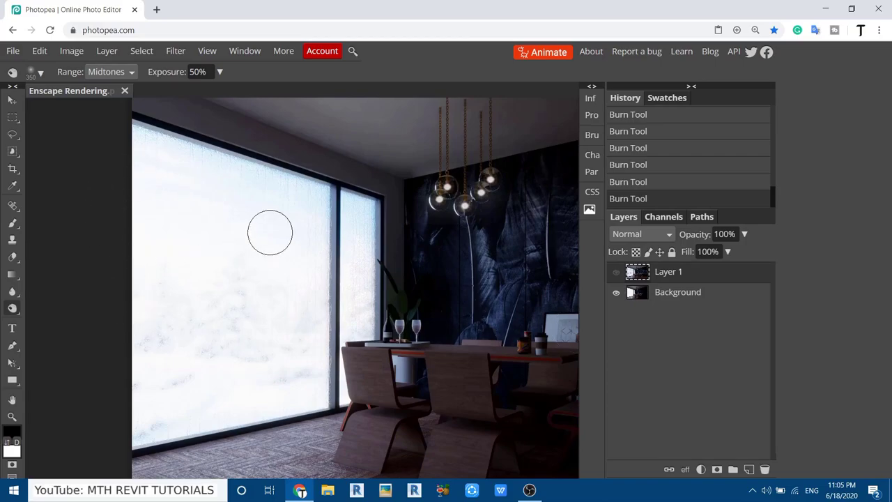
pyautogui.click(617, 272)
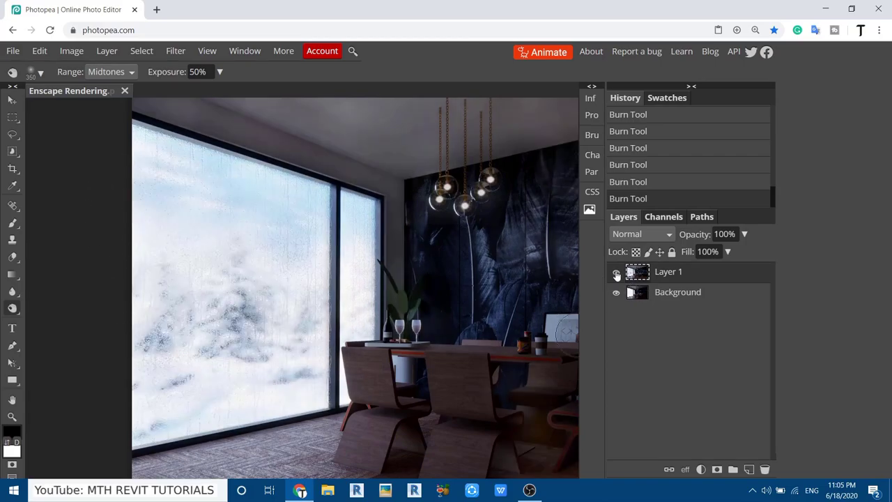
pyautogui.click(616, 273)
# Inspect the retouched ceiling, dark feather-patterned wall, dining furniture and floor up close
pyautogui.moveTo(495, 112); pyautogui.dragTo(355, 228)
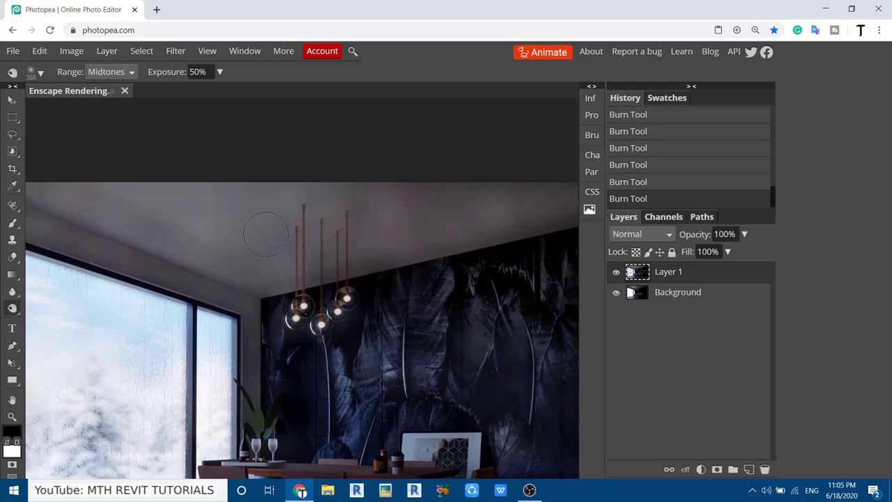
pyautogui.moveTo(442, 287); pyautogui.dragTo(346, 305)
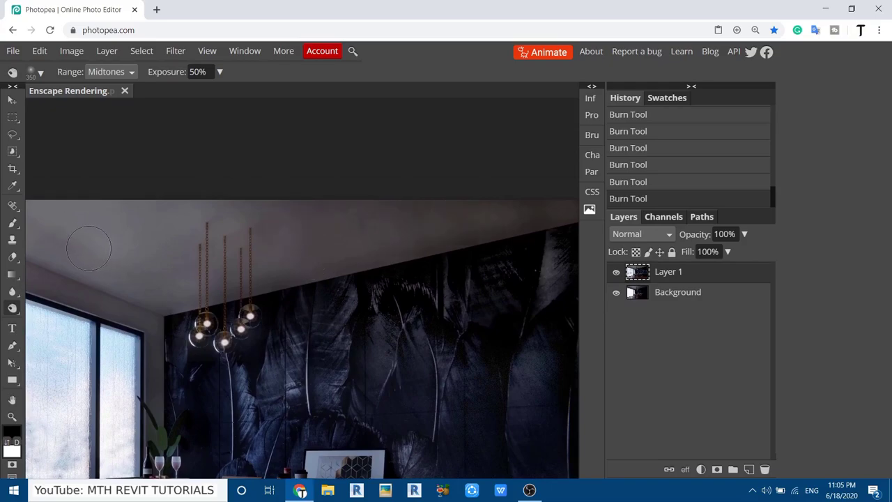
pyautogui.moveTo(358, 364); pyautogui.dragTo(207, 151)
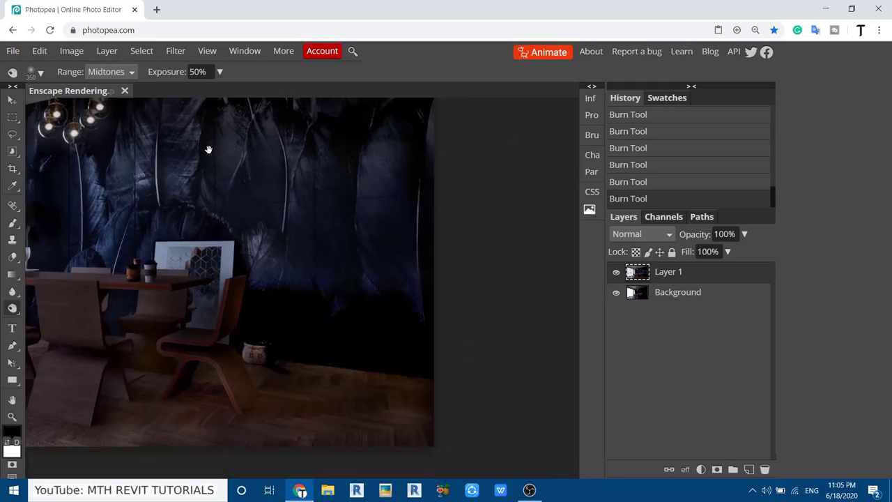
pyautogui.moveTo(250, 311); pyautogui.dragTo(312, 281)
pyautogui.moveTo(281, 395)
pyautogui.mouseDown()
pyautogui.moveTo(268, 344)
pyautogui.moveTo(286, 342)
pyautogui.moveTo(308, 376)
pyautogui.moveTo(238, 409)
pyautogui.mouseUp()
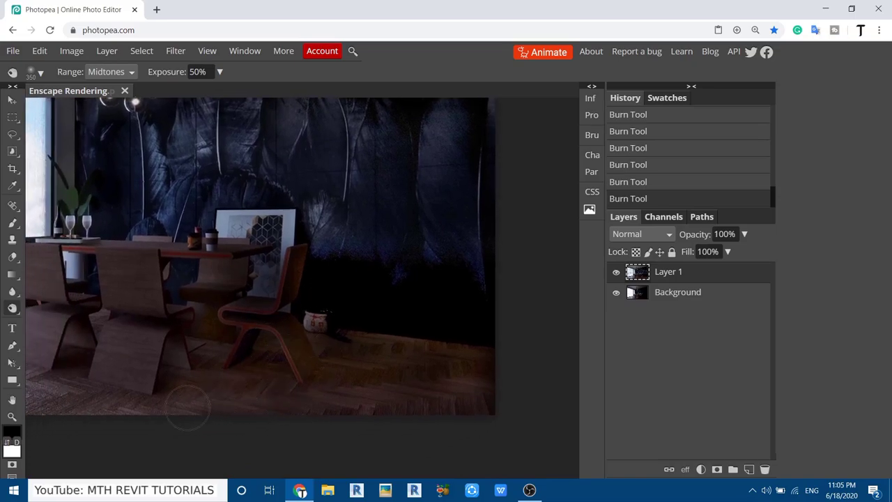
pyautogui.moveTo(345, 418)
pyautogui.mouseDown()
pyautogui.moveTo(460, 387)
pyautogui.moveTo(386, 406)
pyautogui.moveTo(365, 328)
pyautogui.moveTo(391, 348)
pyautogui.mouseUp()
pyautogui.moveTo(203, 413); pyautogui.dragTo(348, 394)
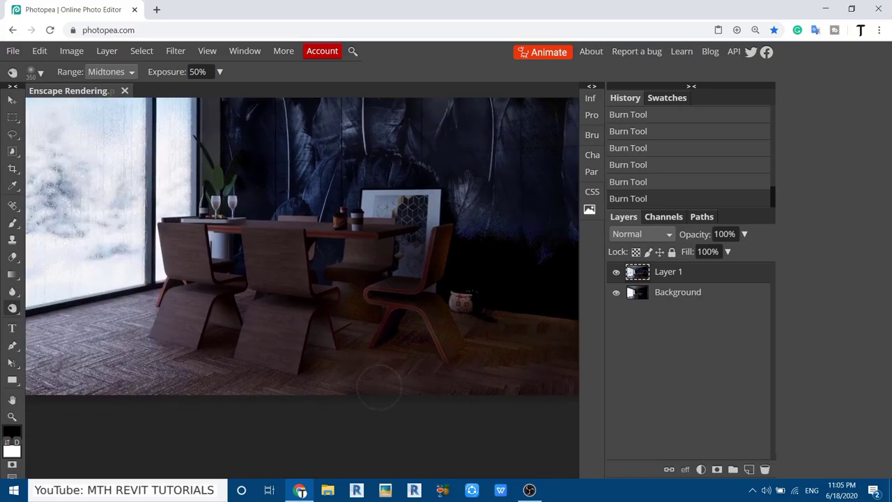
pyautogui.moveTo(354, 304); pyautogui.dragTo(116, 327)
pyautogui.moveTo(289, 336)
pyautogui.mouseDown()
pyautogui.moveTo(252, 399)
pyautogui.moveTo(252, 363)
pyautogui.mouseUp()
pyautogui.moveTo(204, 454); pyautogui.dragTo(239, 453)
pyautogui.hscroll(-6, 237, 452)
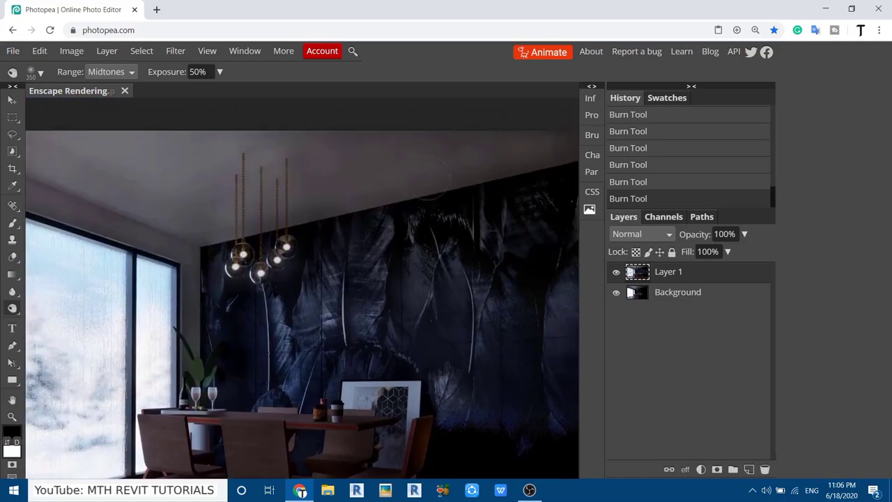
pyautogui.scroll(3, 194, 266)
pyautogui.moveTo(406, 441); pyautogui.dragTo(273, 285)
pyautogui.moveTo(331, 437); pyautogui.dragTo(286, 381)
pyautogui.moveTo(244, 167); pyautogui.dragTo(222, 367)
pyautogui.moveTo(73, 270); pyautogui.dragTo(96, 294)
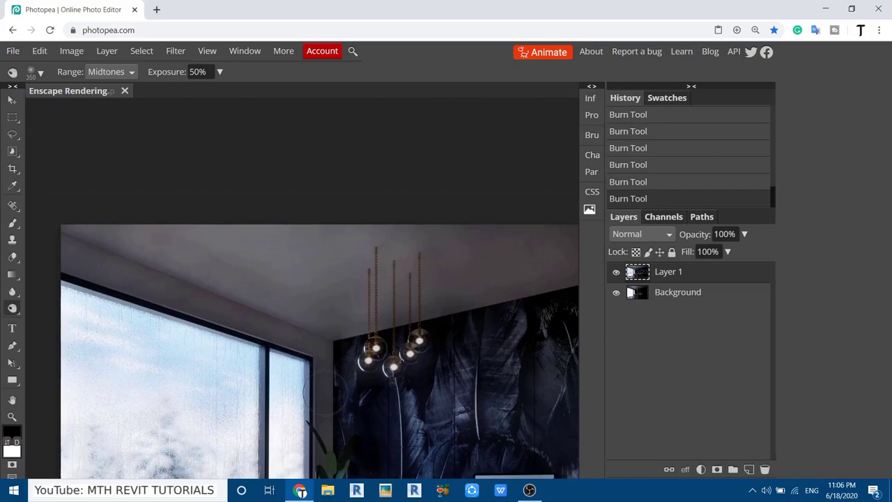
pyautogui.moveTo(317, 402); pyautogui.dragTo(203, 285)
pyautogui.moveTo(338, 259)
pyautogui.mouseDown()
pyautogui.moveTo(179, 337)
pyautogui.moveTo(337, 274)
pyautogui.mouseUp()
# View the whole rendering and switch Layer 1 off and on for a full before-and-after comparison
pyautogui.scroll(-2, 314, 263)
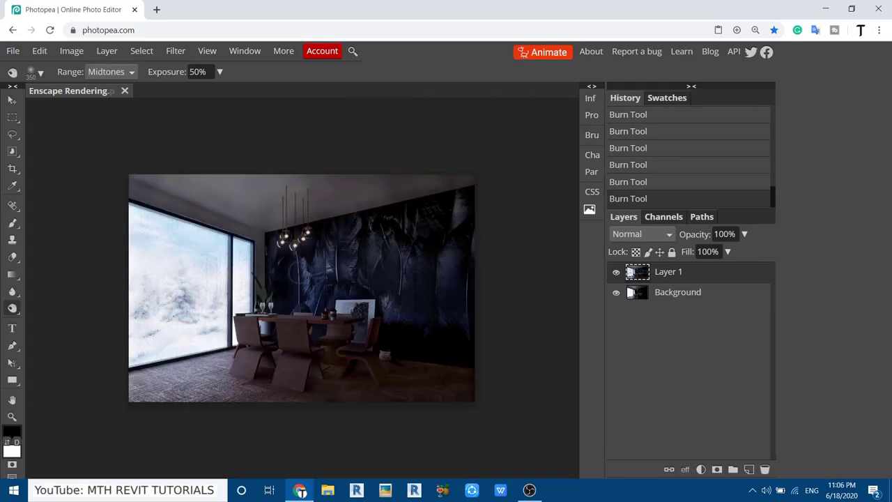
pyautogui.scroll(2, 306, 272)
pyautogui.scroll(-1, 362, 270)
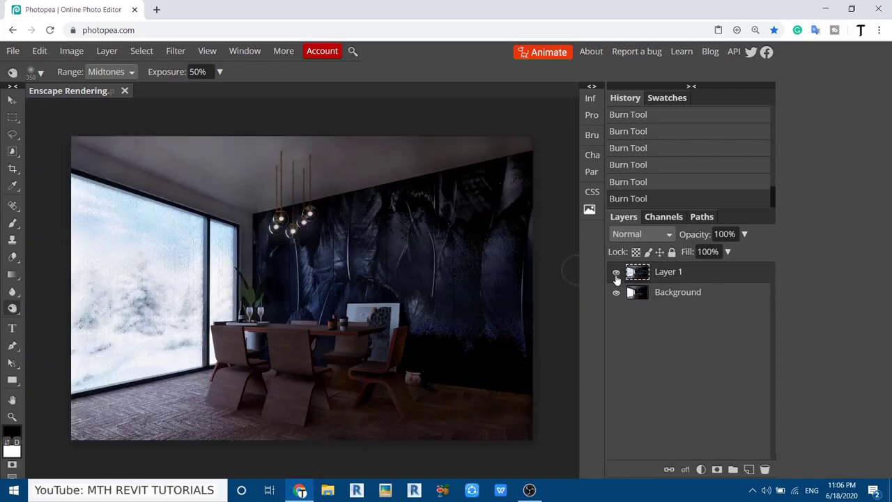
pyautogui.click(616, 273)
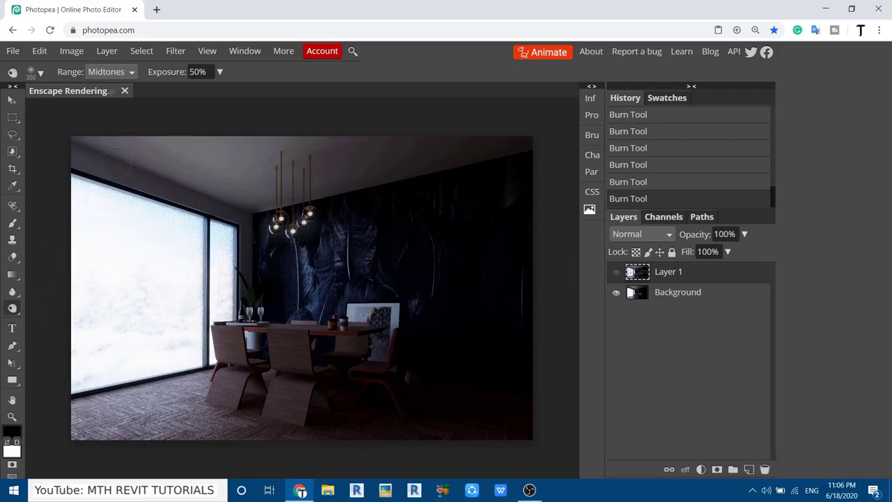
pyautogui.click(617, 273)
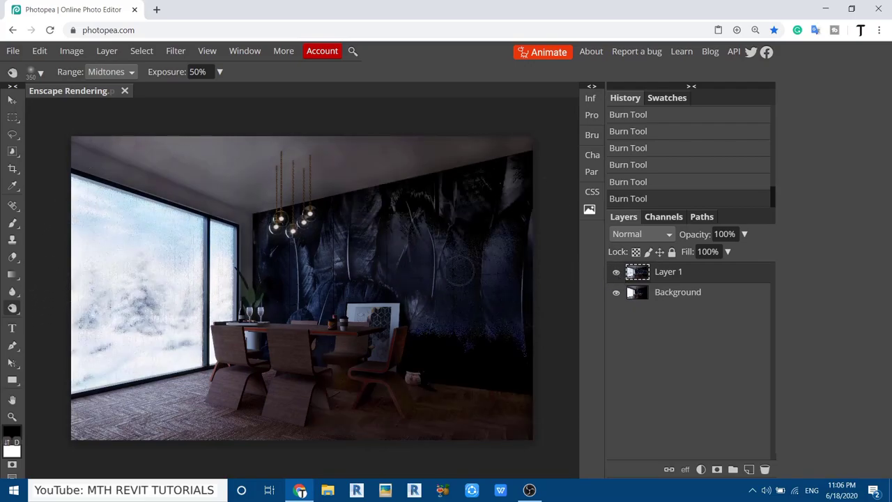